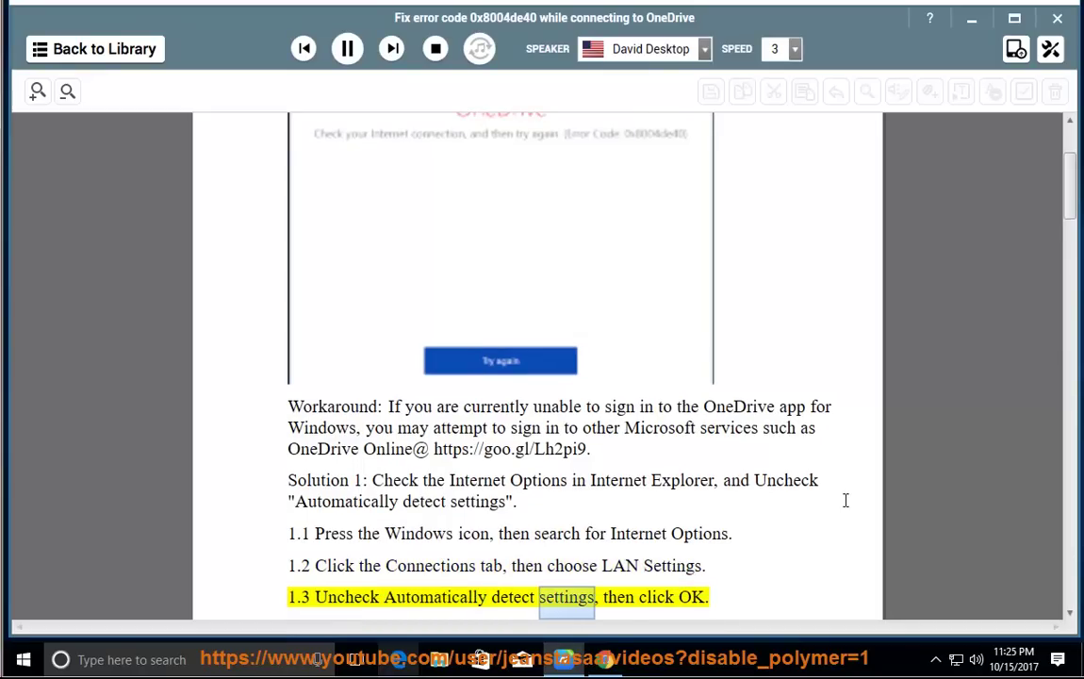
Pause the read-aloud of the OneDrive guide once Solution 1's steps are finished.
left_click(348, 55)
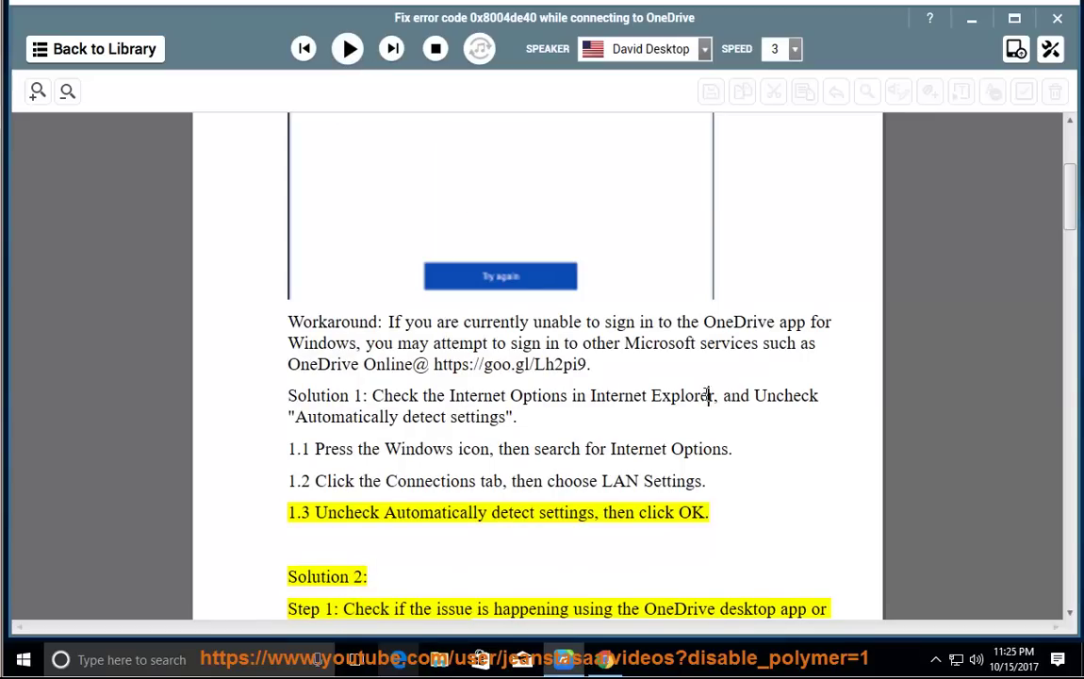
left_click_drag(709, 395, 623, 396)
left_click(204, 662)
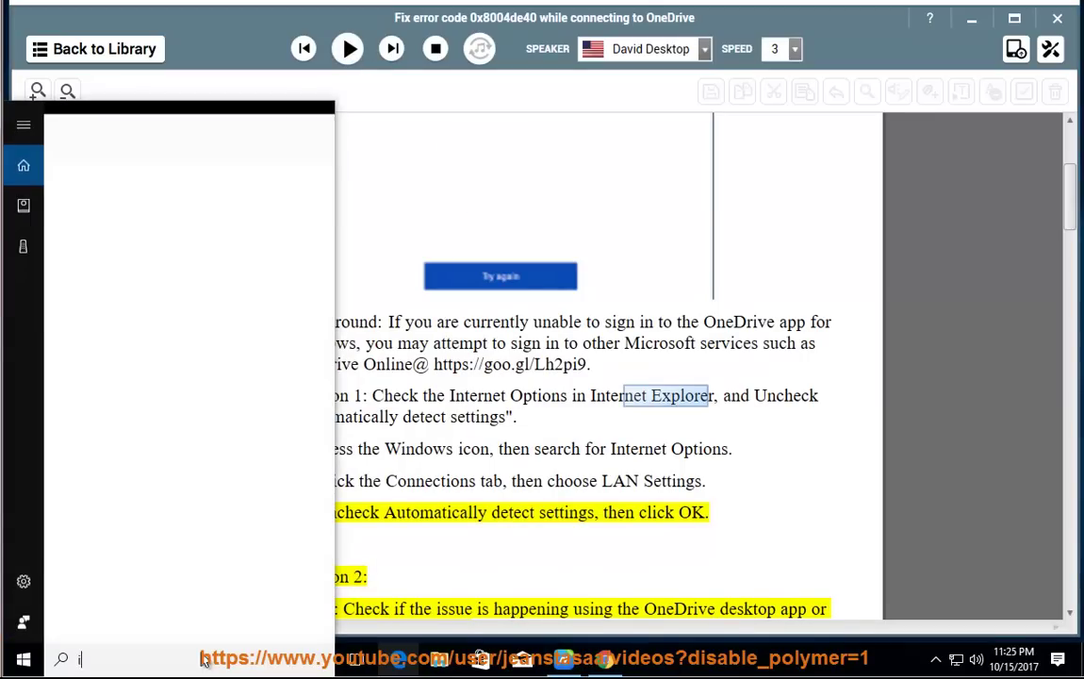
type("ie")
left_click(165, 204)
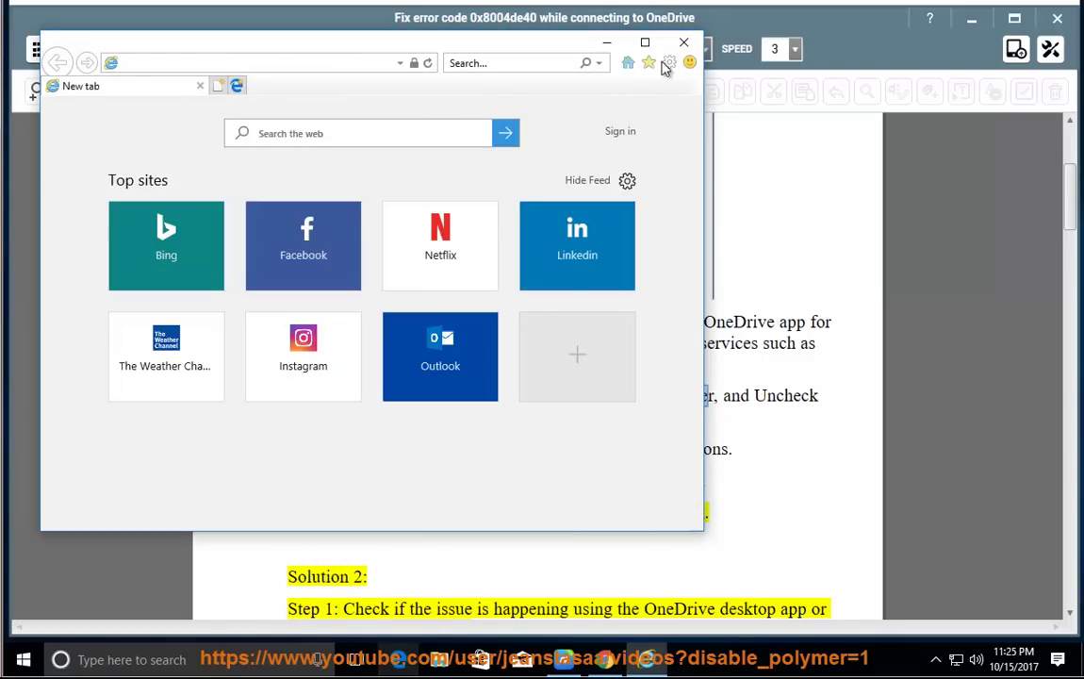
left_click(670, 63)
left_click(578, 284)
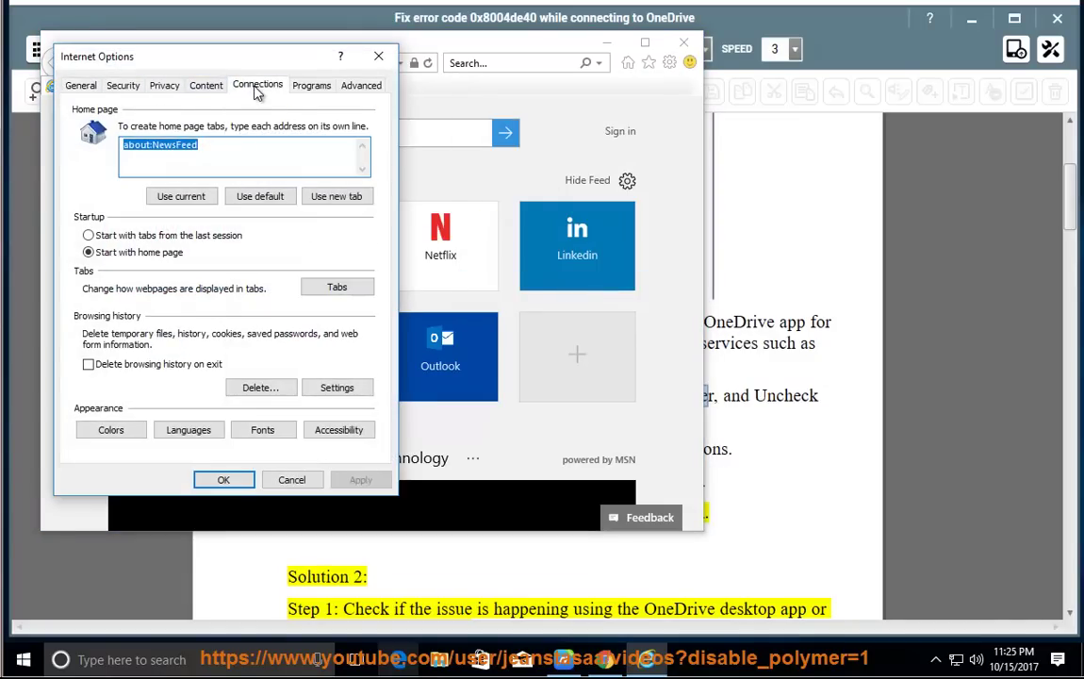
left_click(249, 86)
left_click(316, 388)
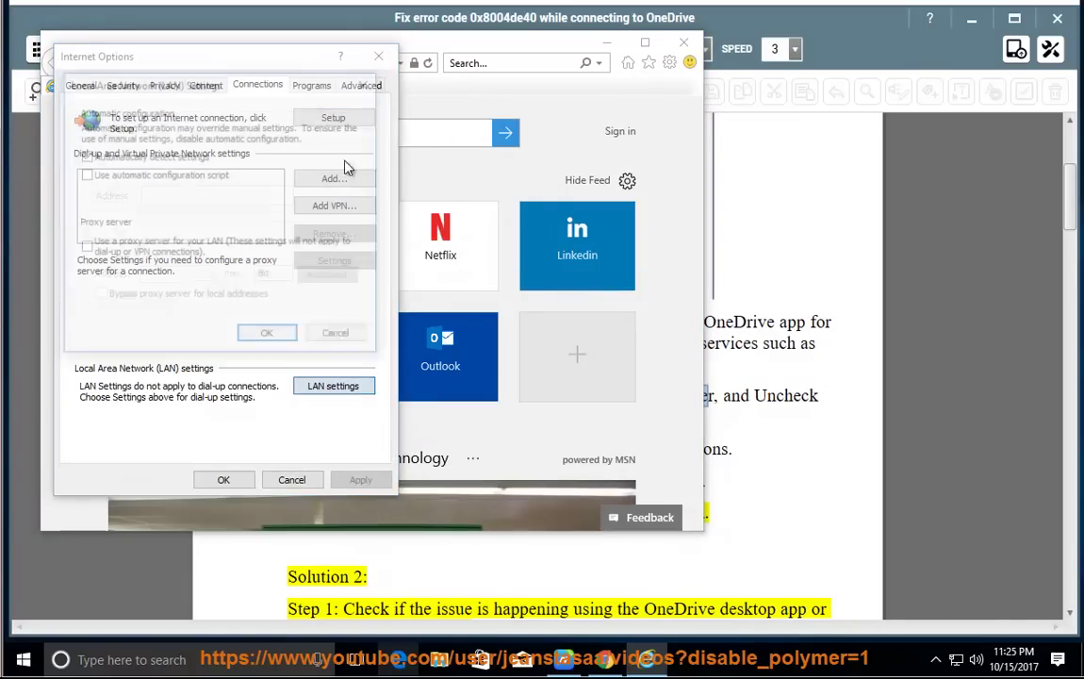
left_click_drag(270, 89, 655, 127)
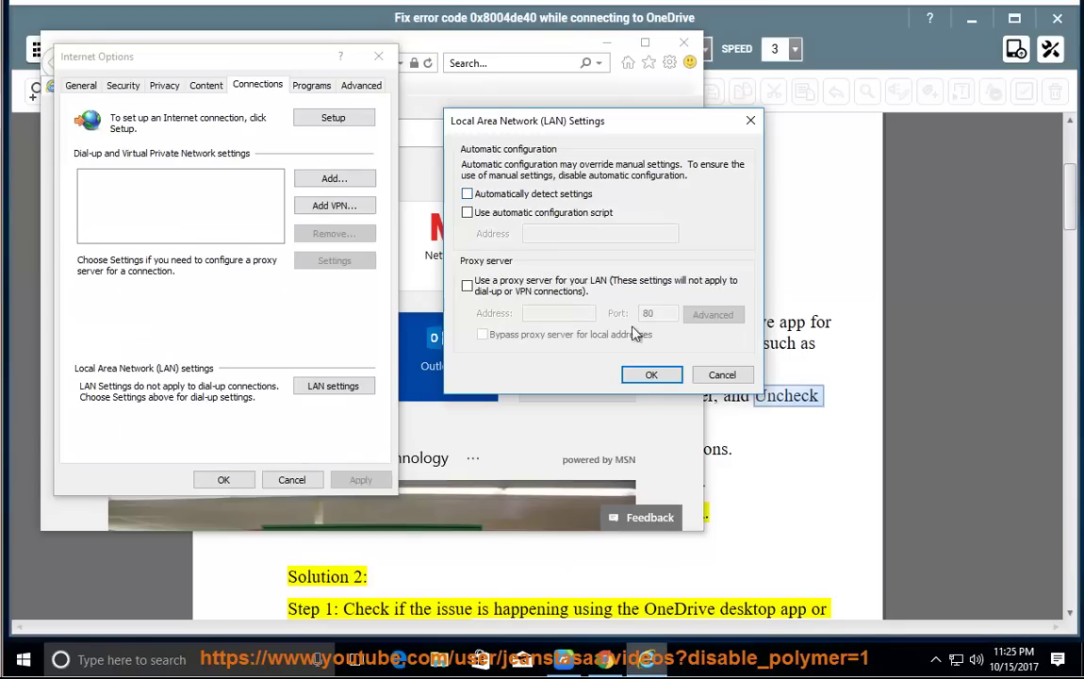
left_click(720, 374)
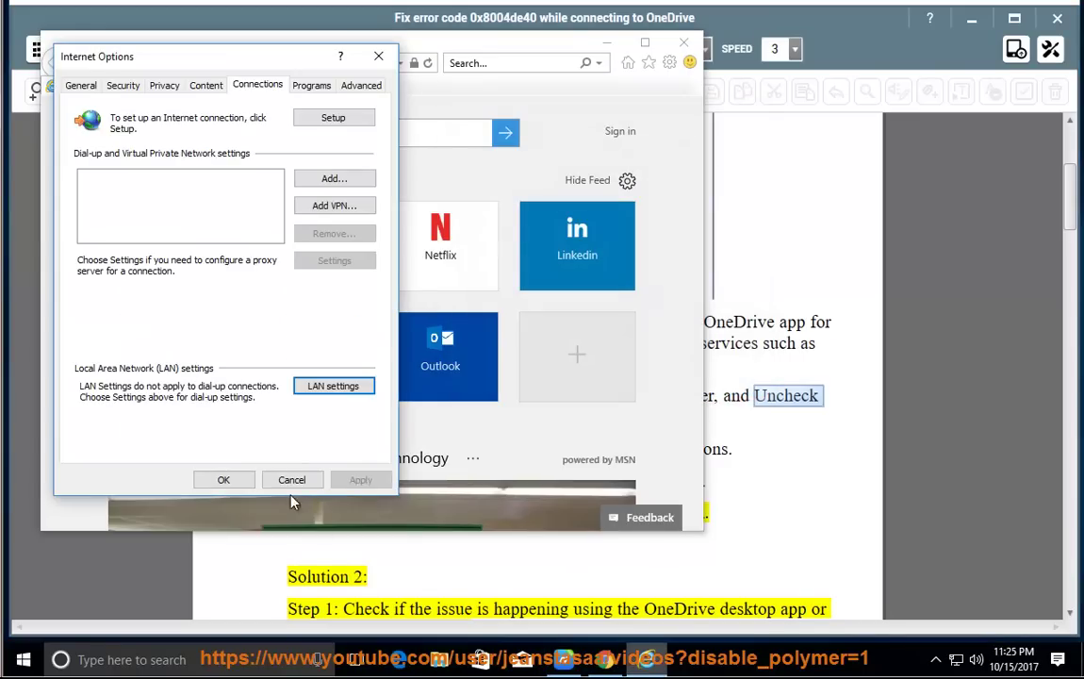
left_click(291, 479)
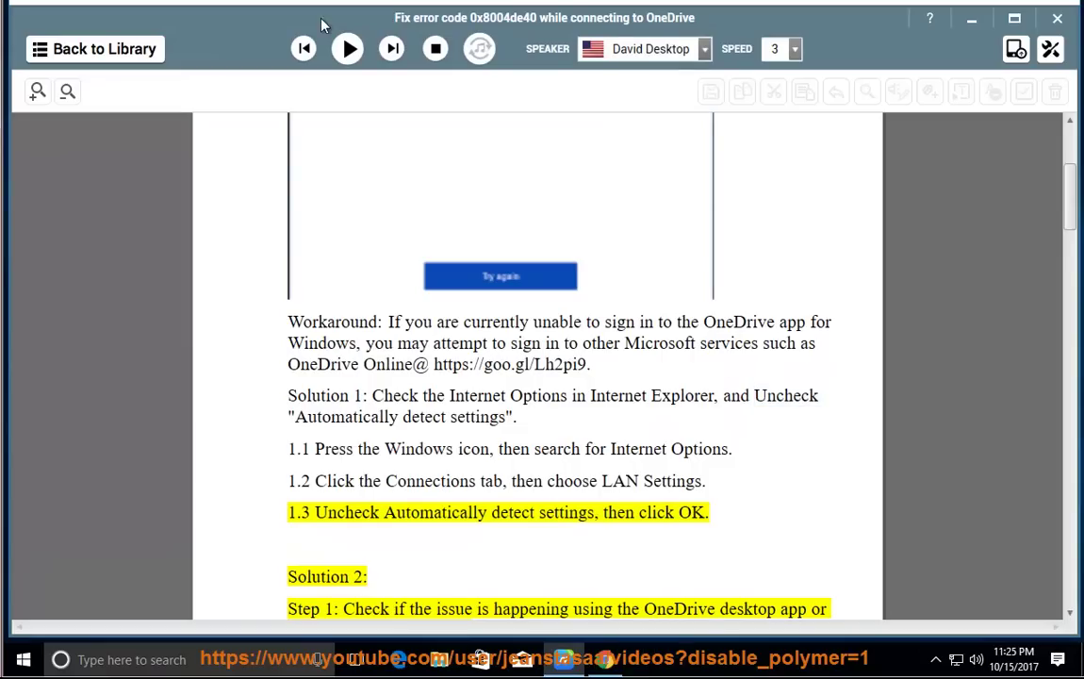
Read aloud Solution 2's antivirus step and Solution 3's troubleshooter step, pausing at 'Step 2: Ping OneDrive server'.
left_click(347, 48)
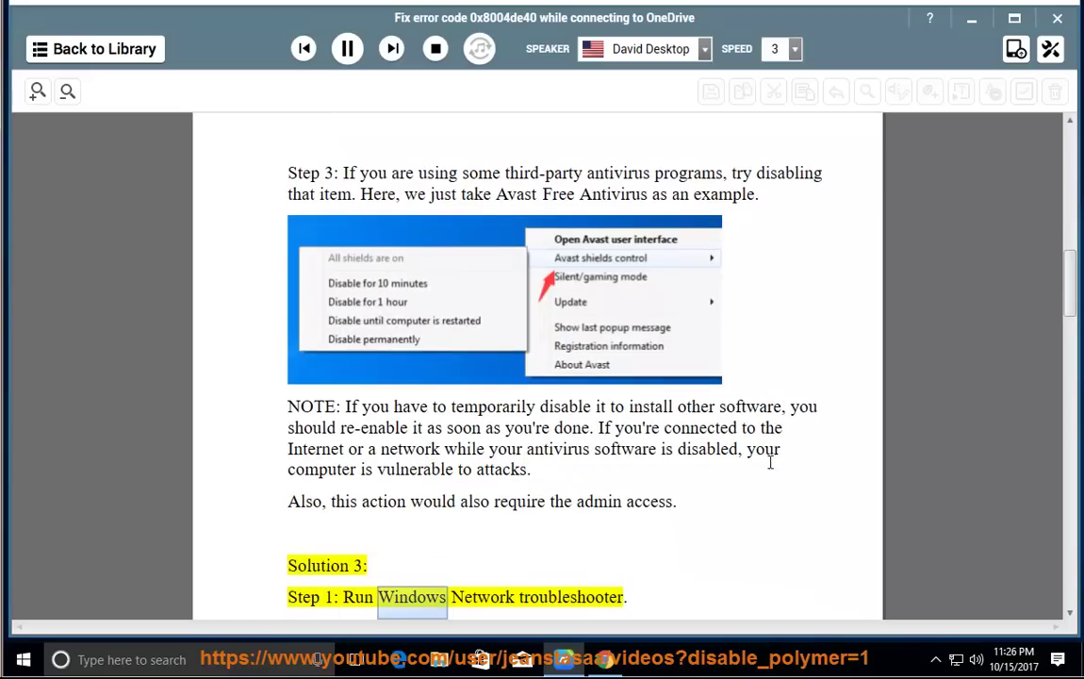
left_click(347, 52)
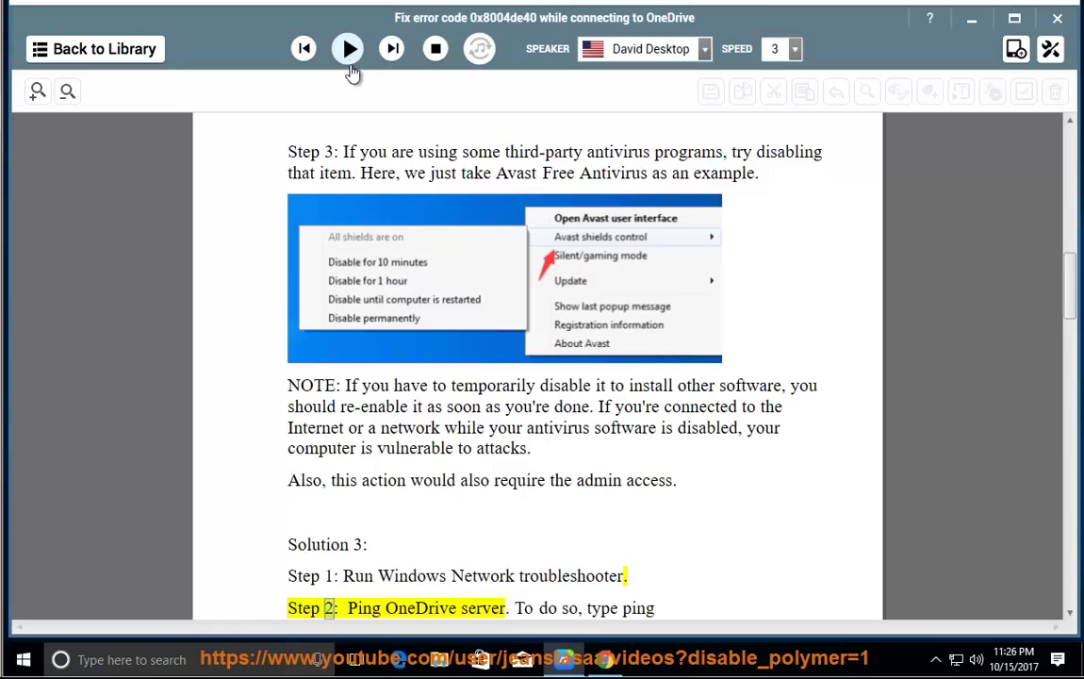
left_click_drag(651, 579, 354, 577)
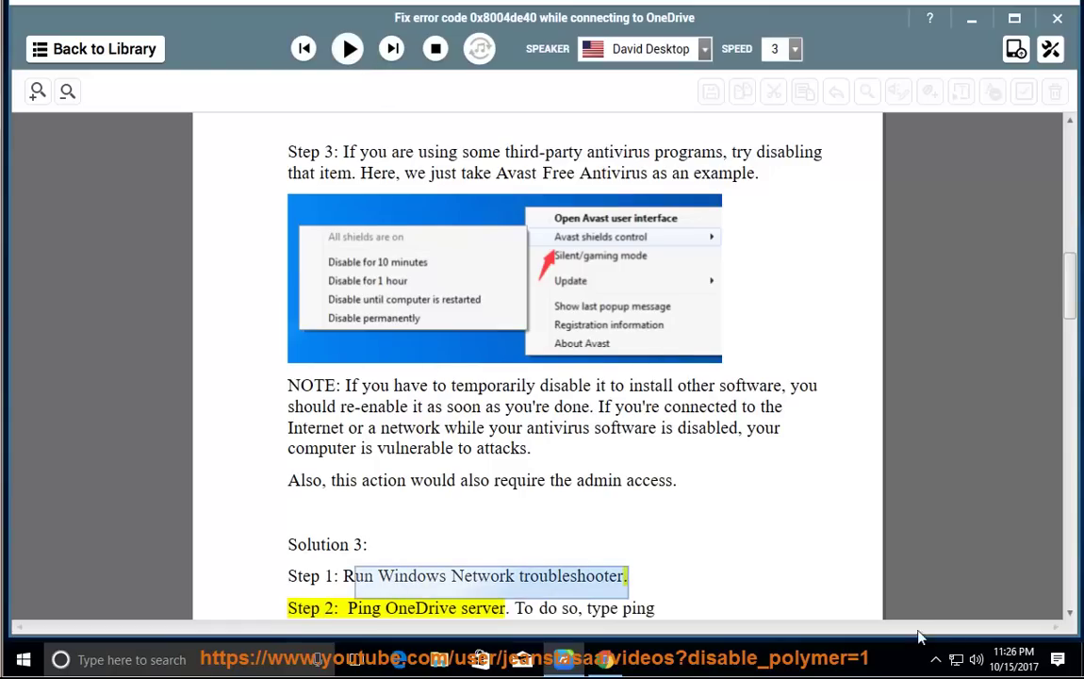
right_click(954, 659)
left_click(954, 654)
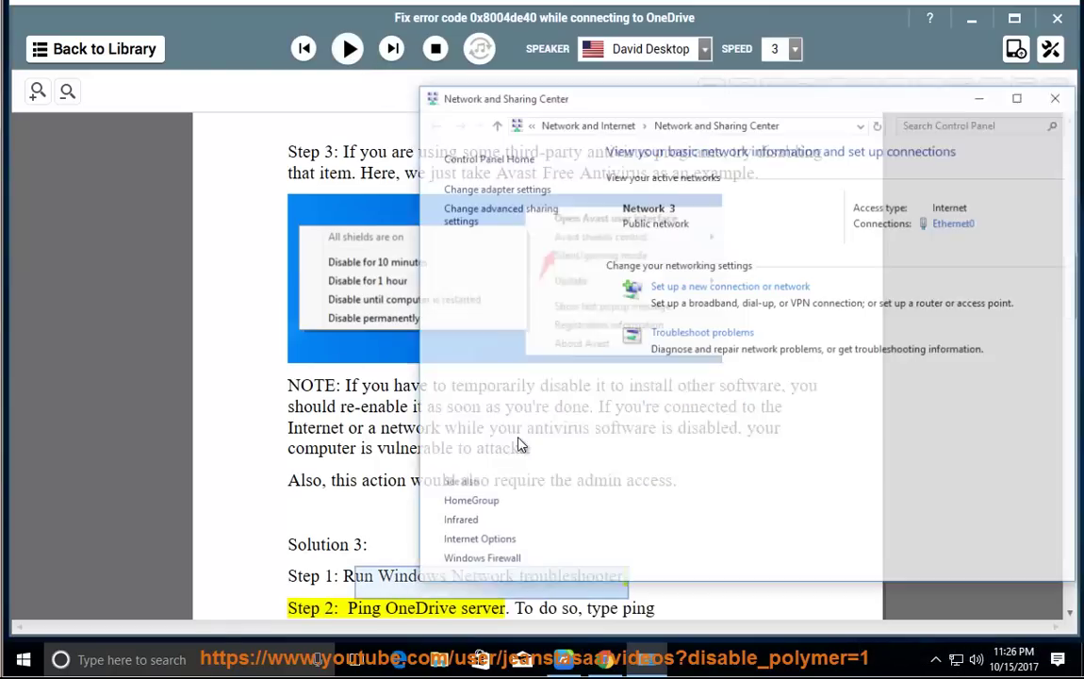
left_click(487, 159)
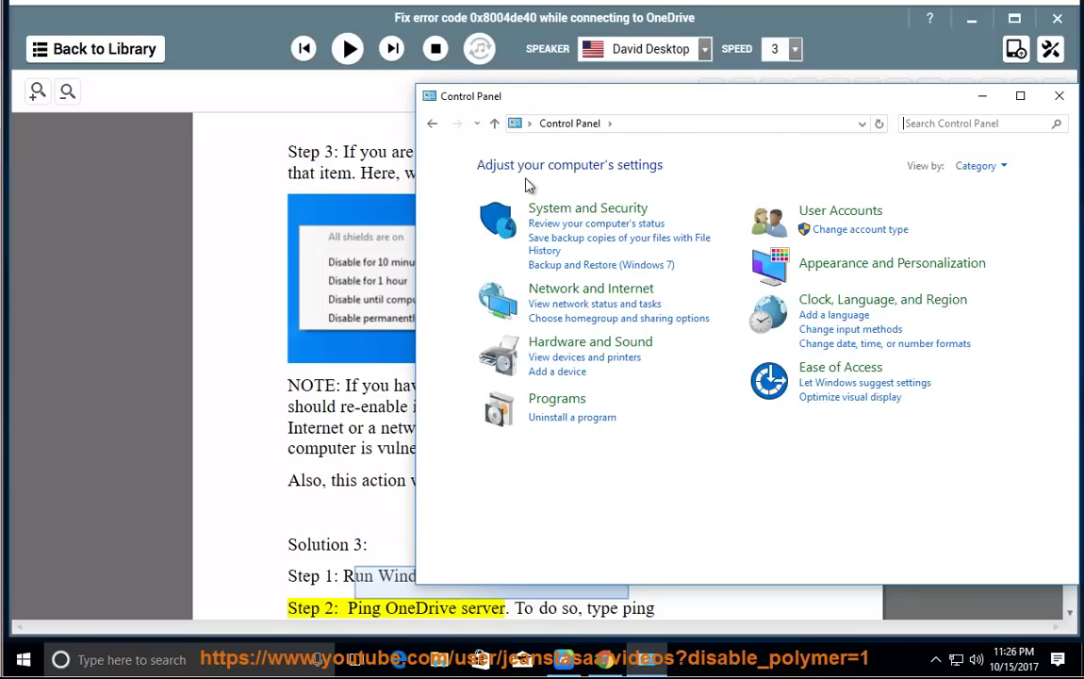
left_click(955, 124)
type("TR")
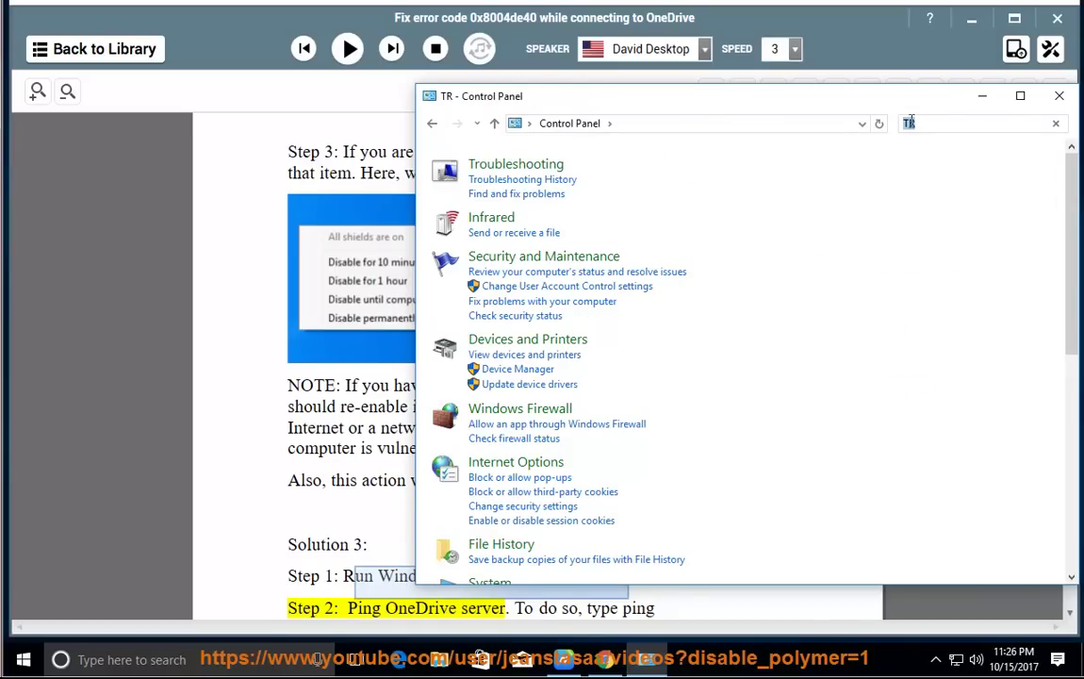
left_click(490, 175)
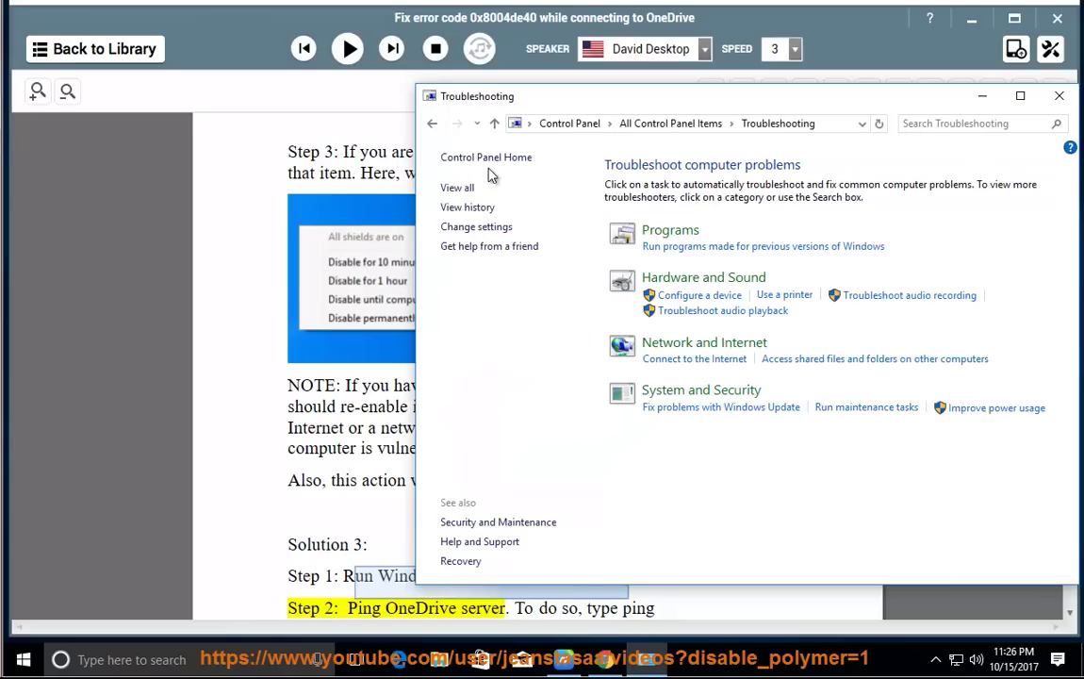
left_click(448, 188)
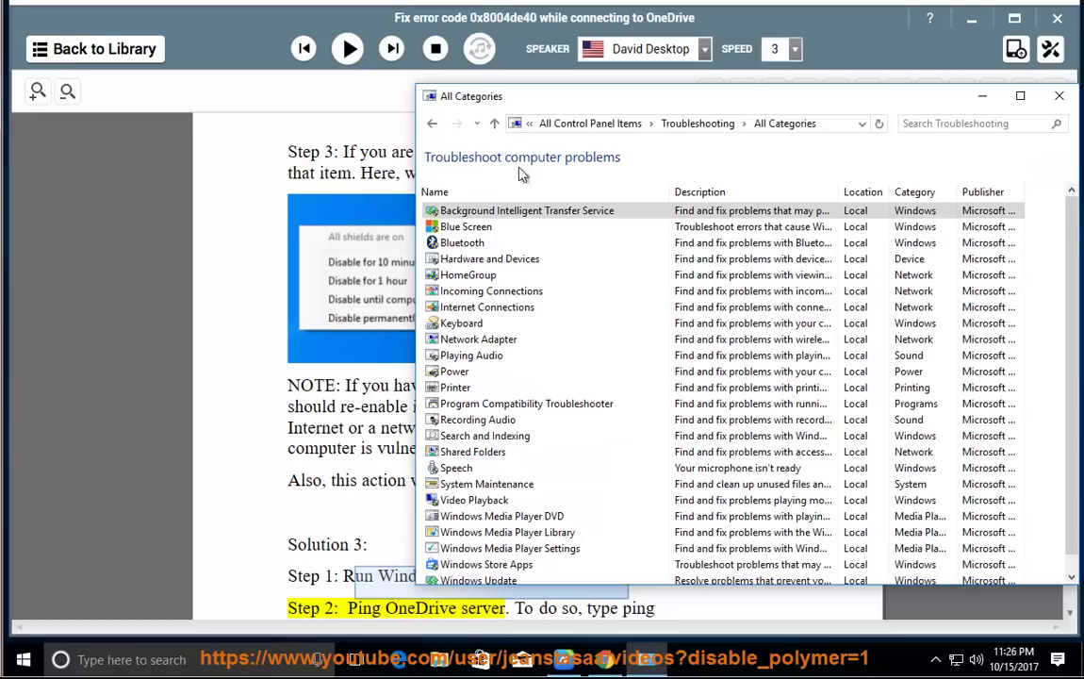
left_click(492, 311)
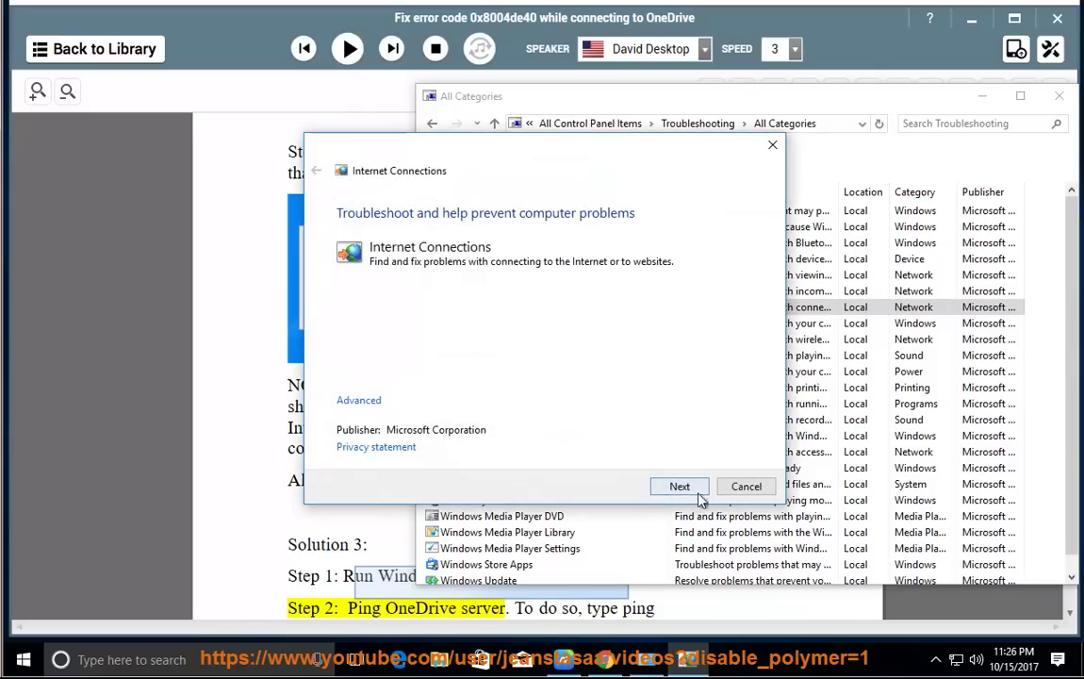
left_click(746, 487)
left_click(1059, 95)
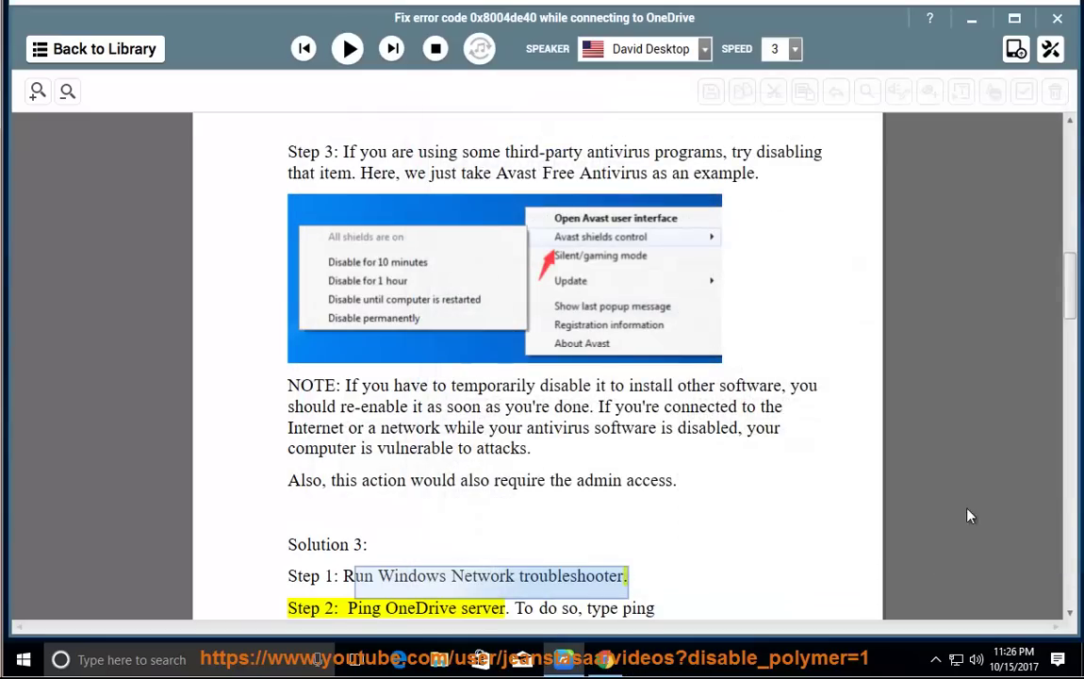
right_click(957, 657)
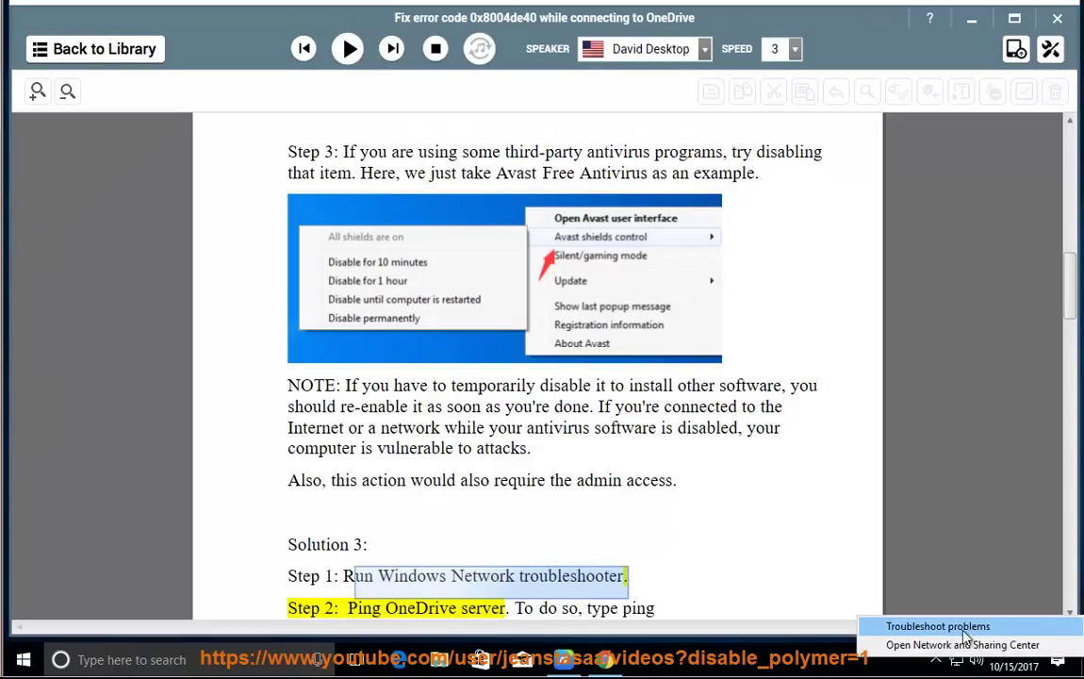
left_click(963, 629)
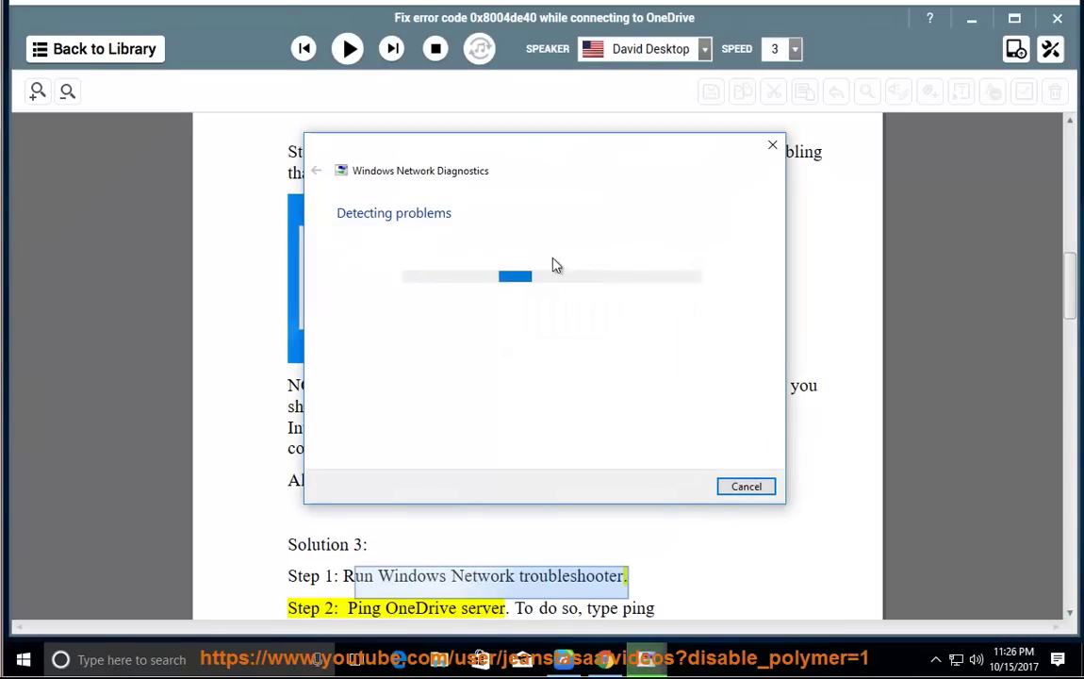
left_click(745, 486)
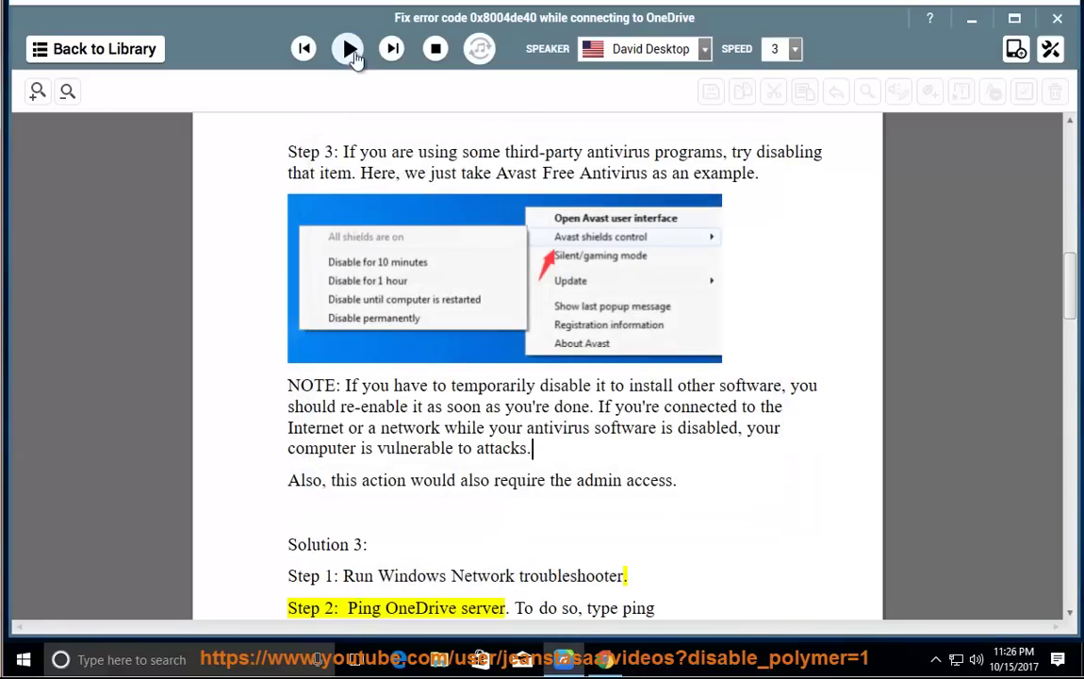
Read aloud the ping note and troubleshooting-tips link, then scroll back to the Ping OneDrive server step.
left_click(348, 51)
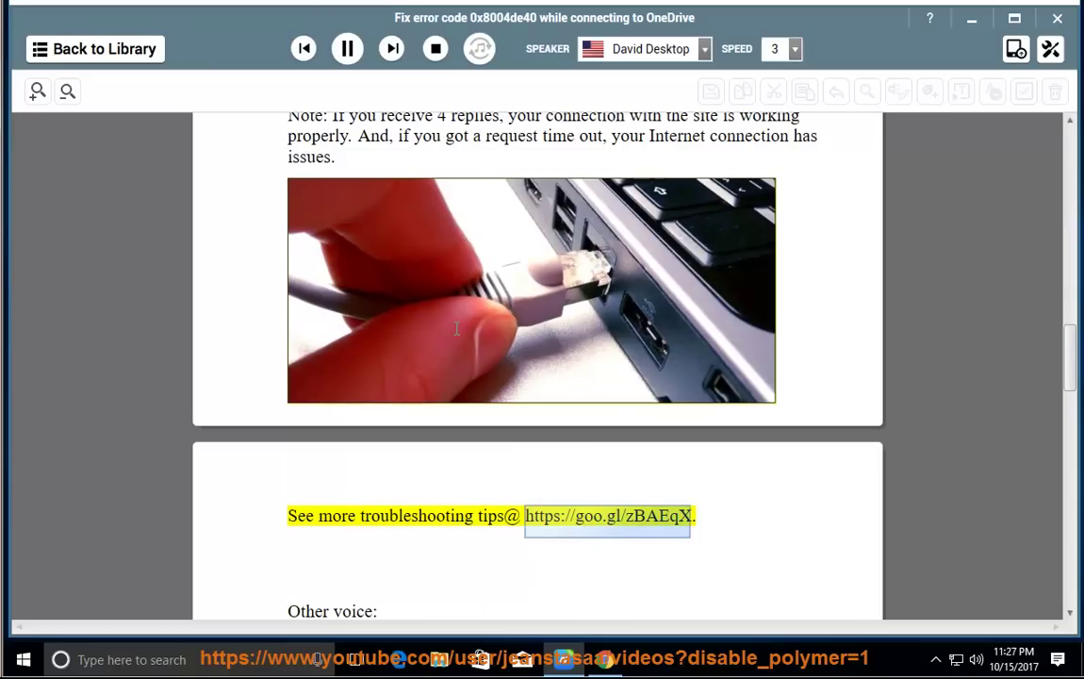
left_click(347, 48)
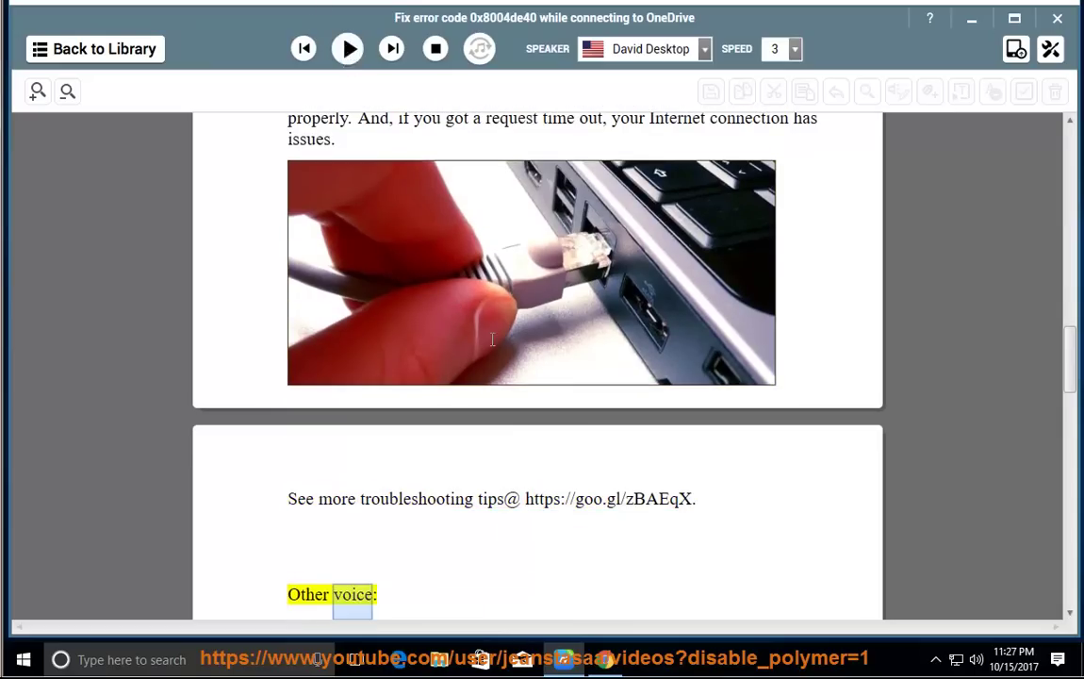
scroll(513, 452, "up", 5)
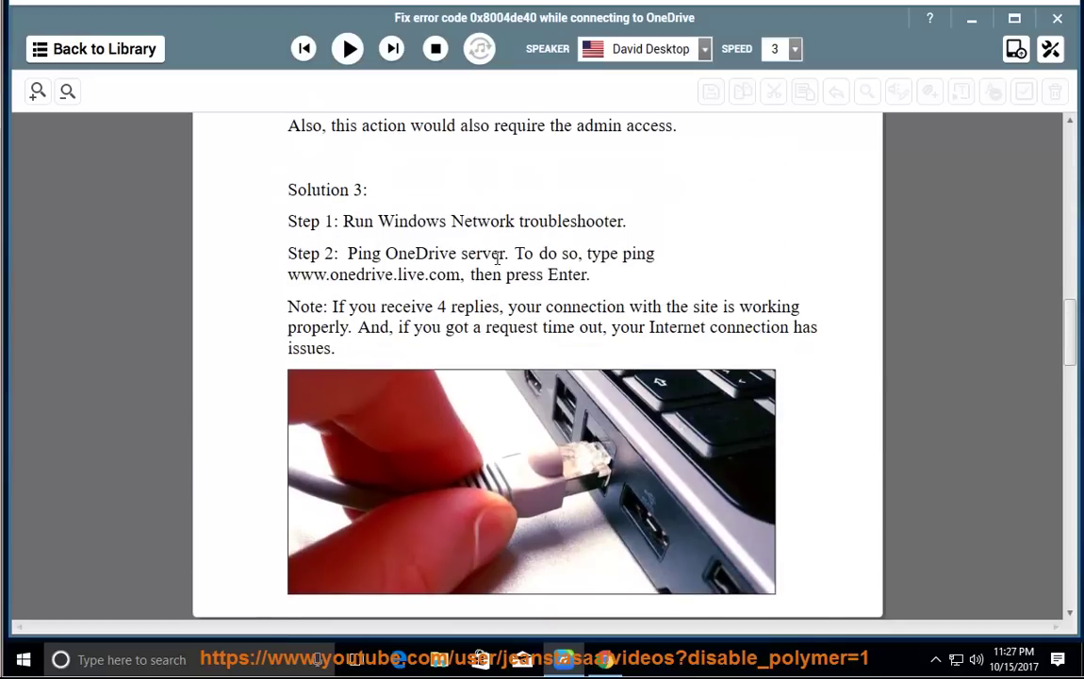
left_click_drag(491, 250, 347, 253)
left_click(638, 253)
Launch Command Prompt by entering CMD in the Run dialog.
key("super+r")
type("V")
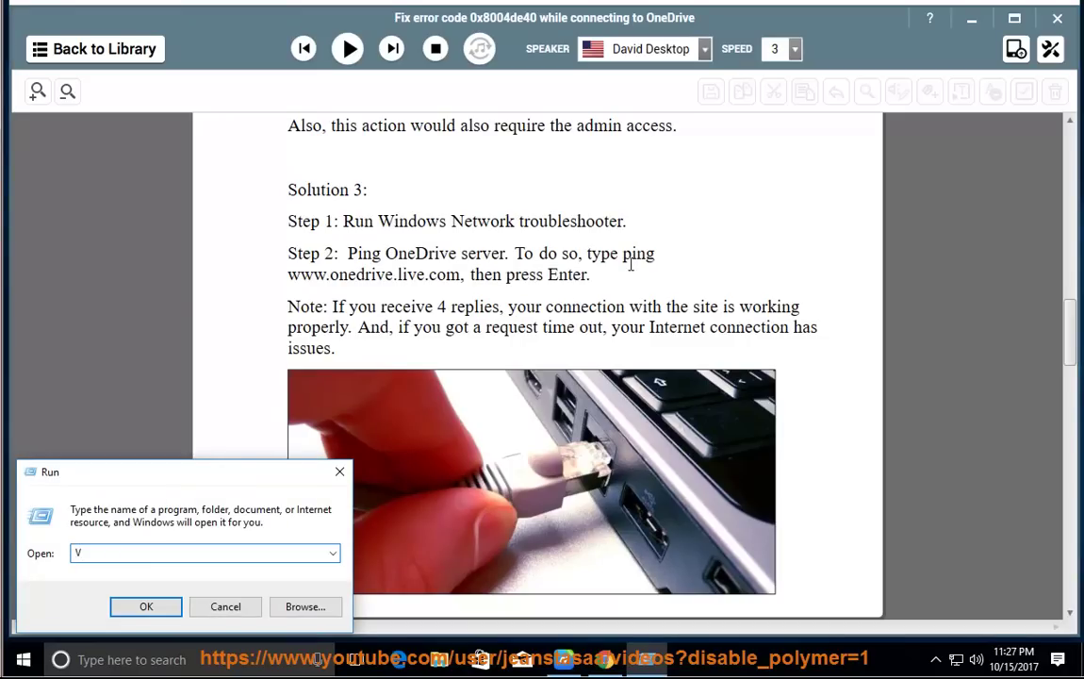
key("BackSpace")
type("CMD")
double_click(126, 551)
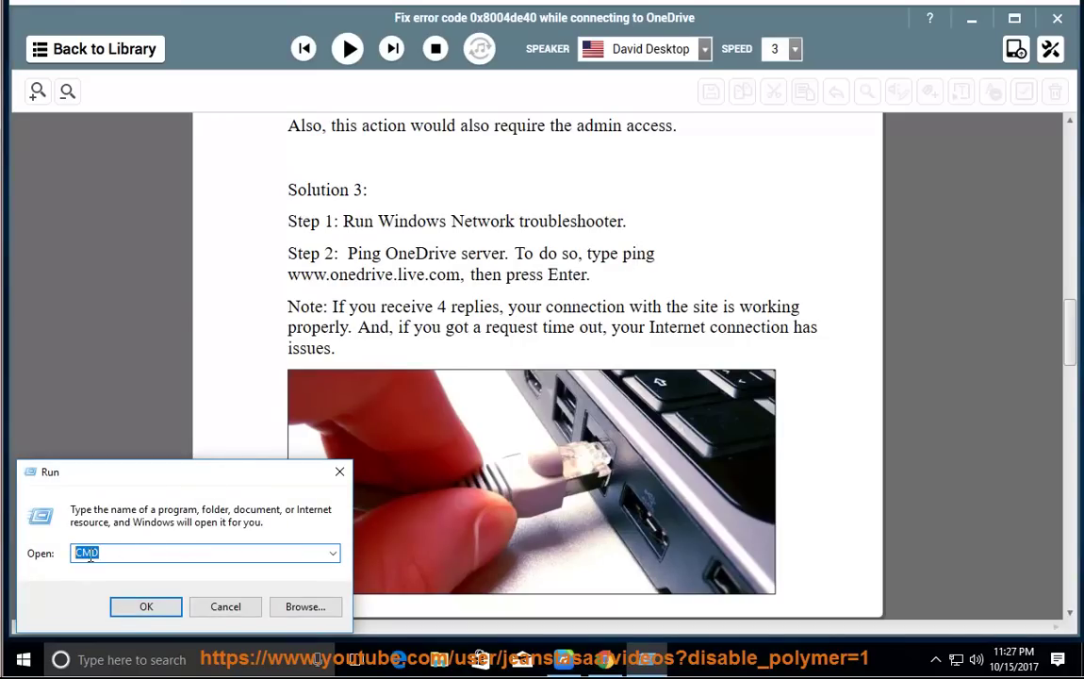
left_click(121, 606)
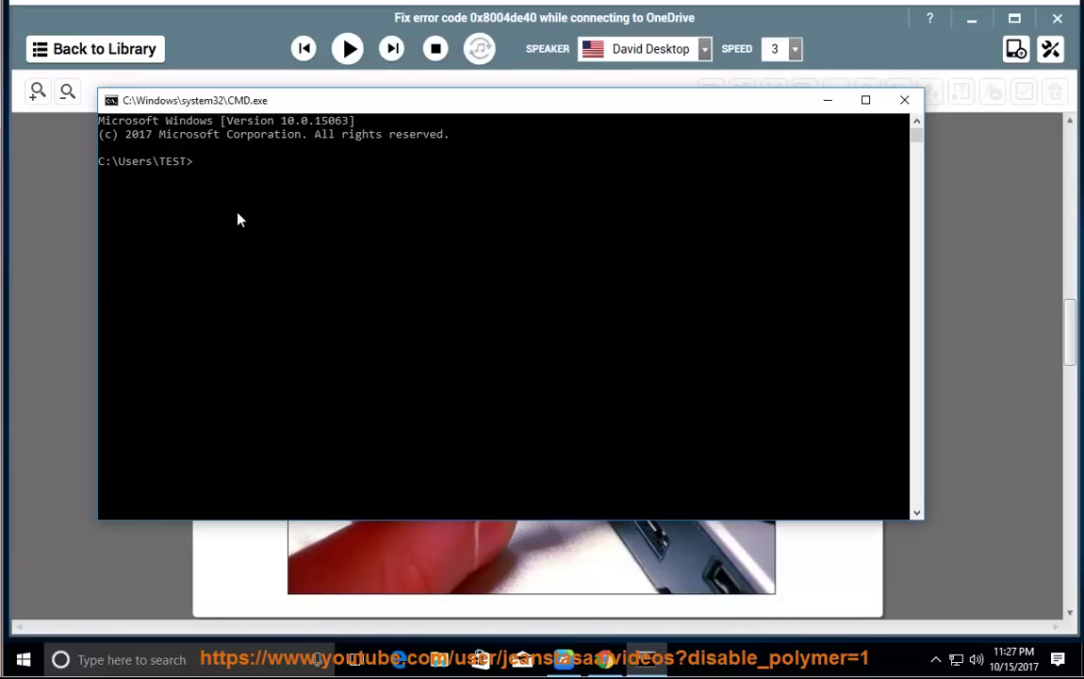
type("PING")
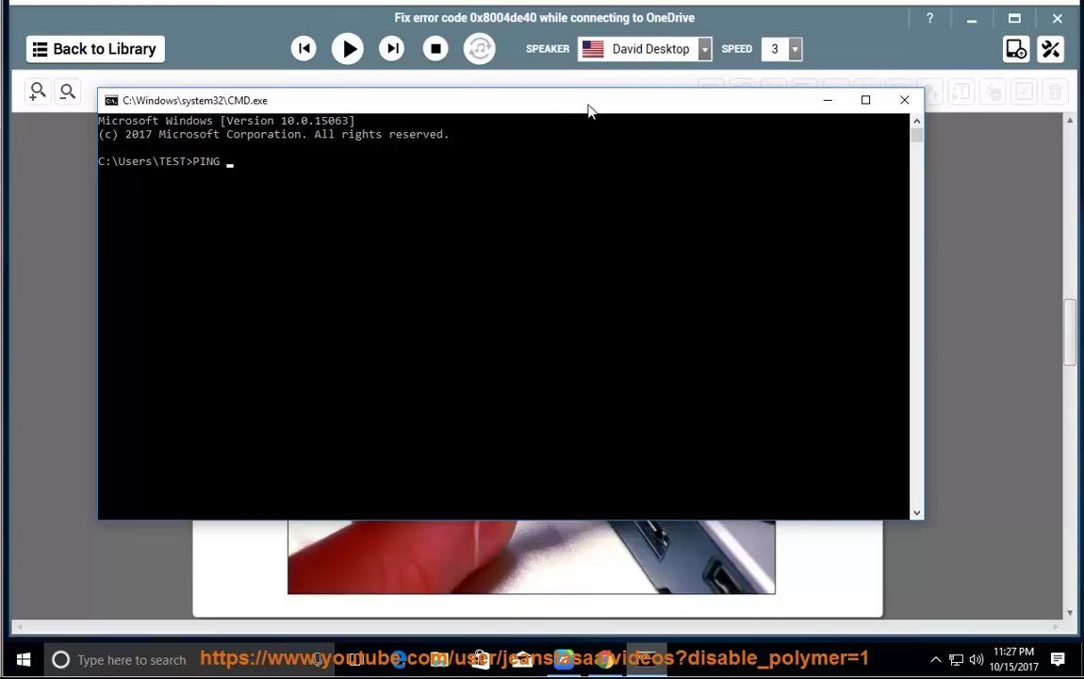
left_click_drag(588, 111, 770, 316)
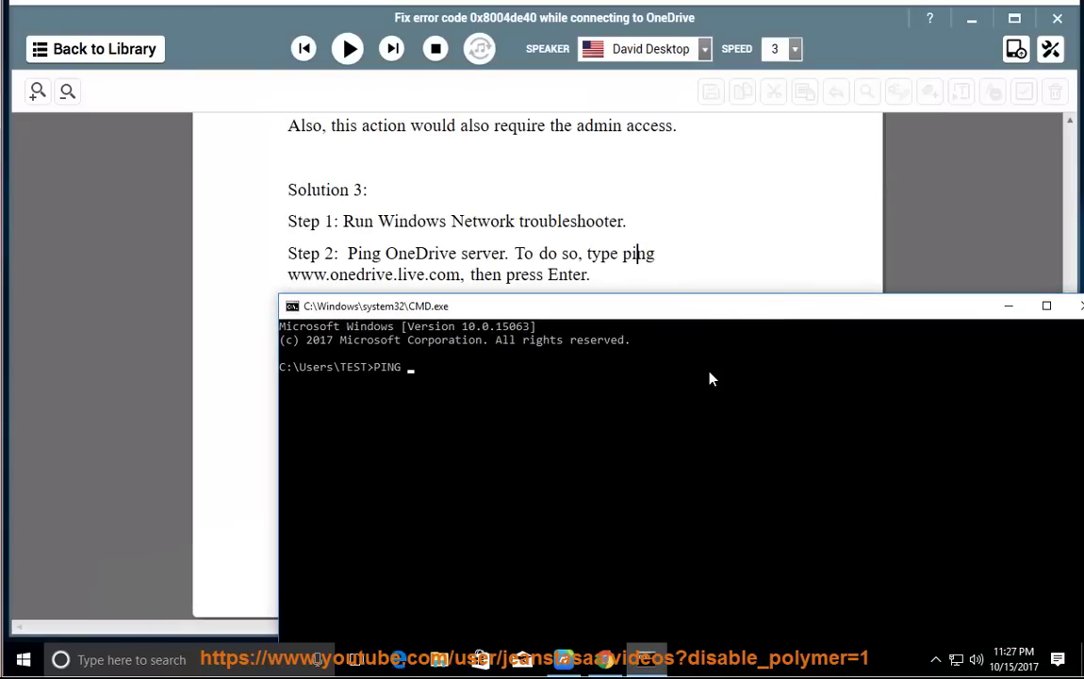
type("WWW.ONEDRIVE")
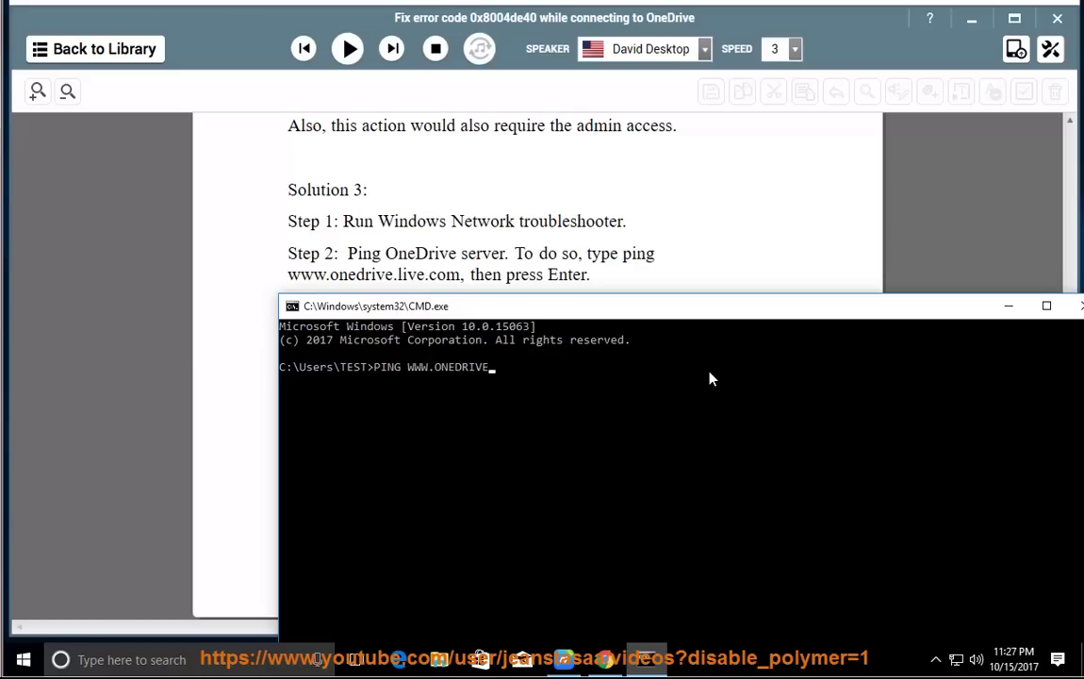
type(".COM")
key("Return")
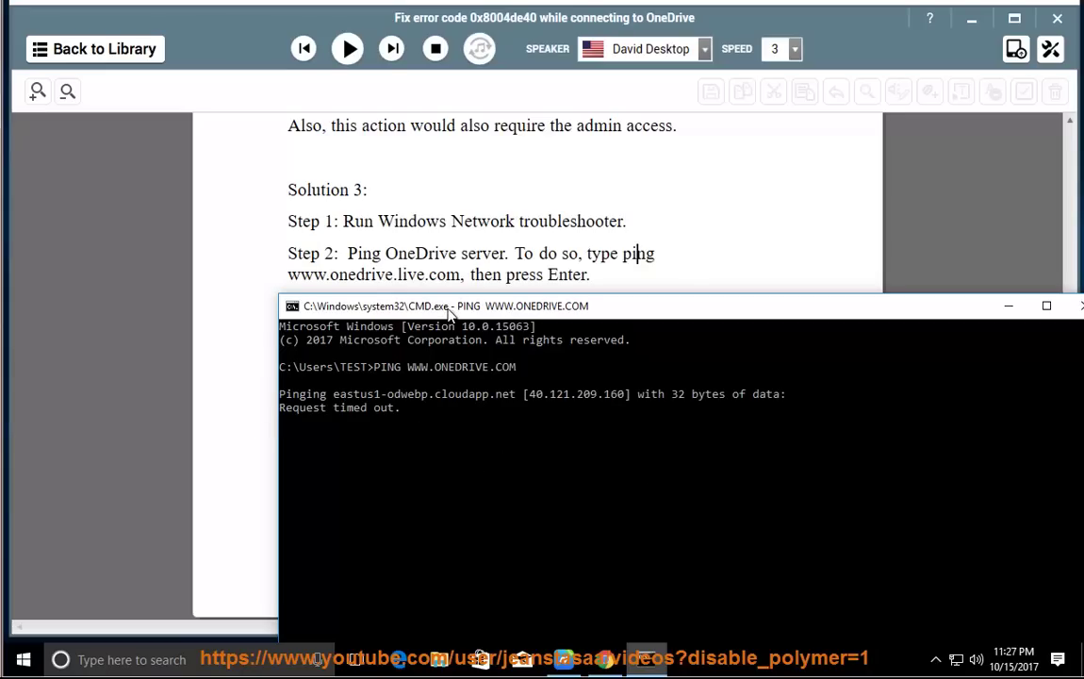
left_click_drag(448, 307, 500, 309)
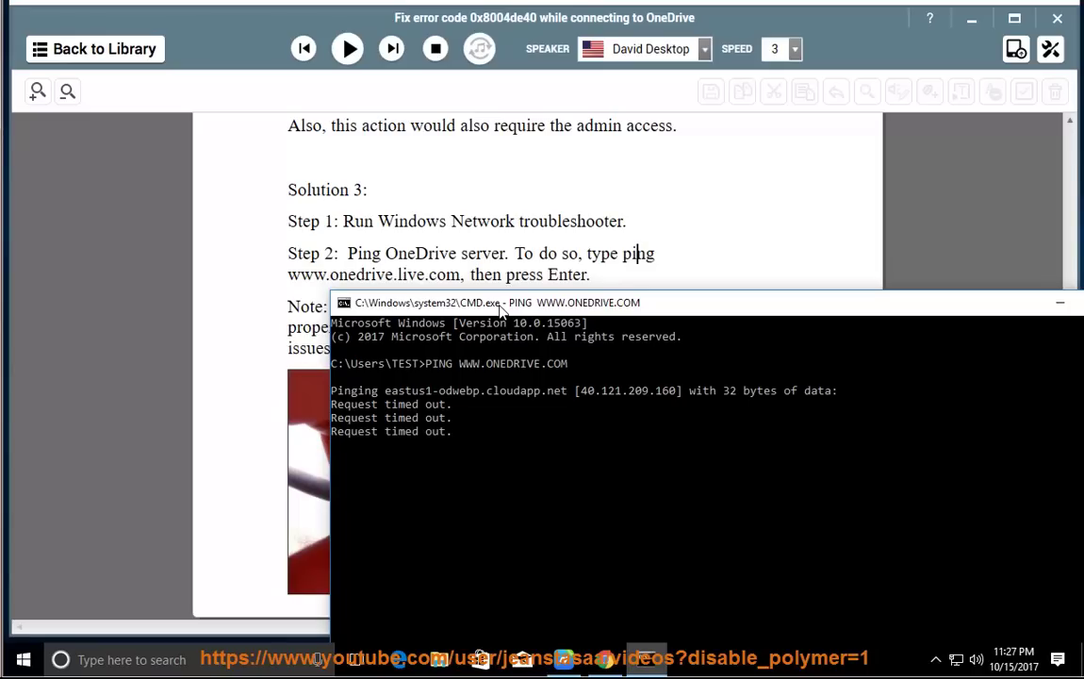
left_click_drag(597, 318, 488, 257)
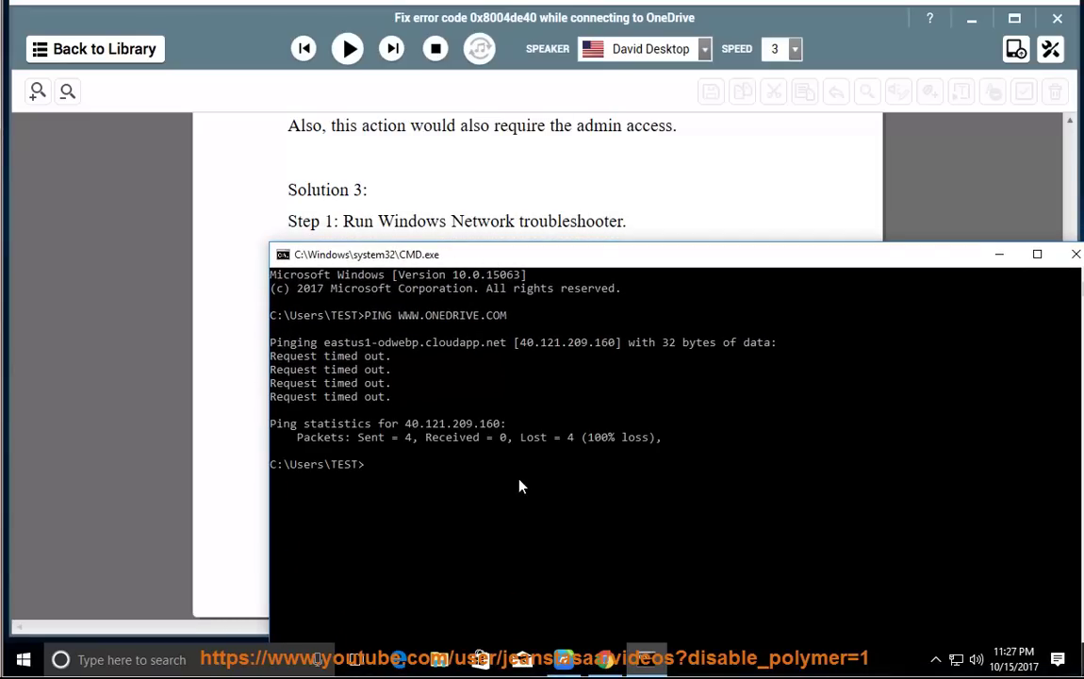
key("Up")
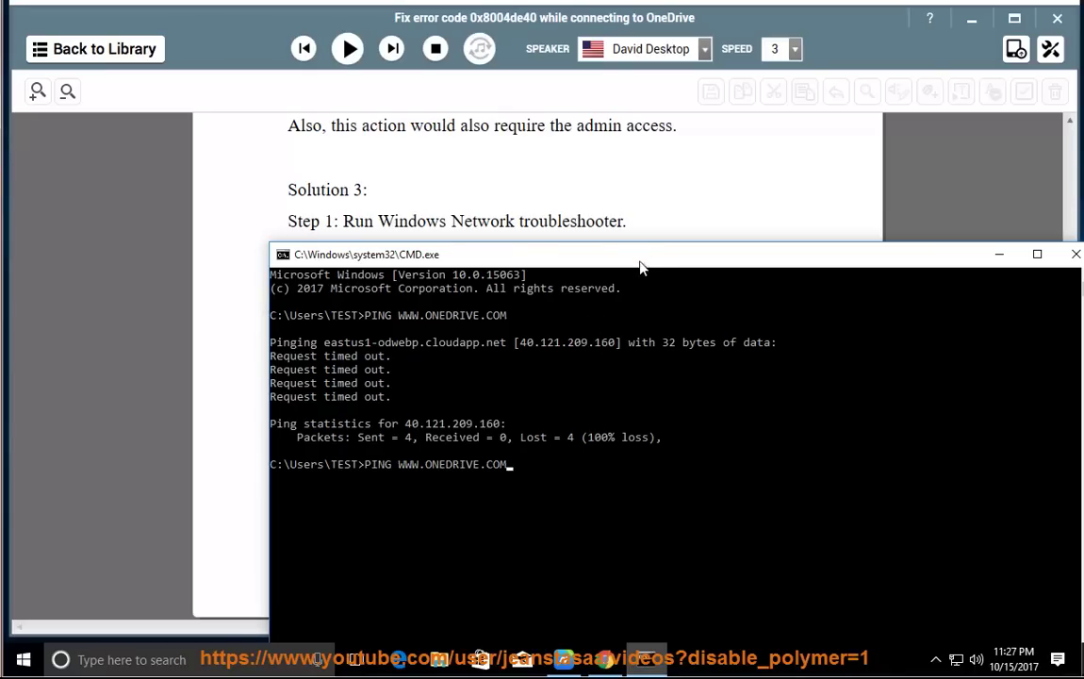
left_click_drag(639, 267, 634, 315)
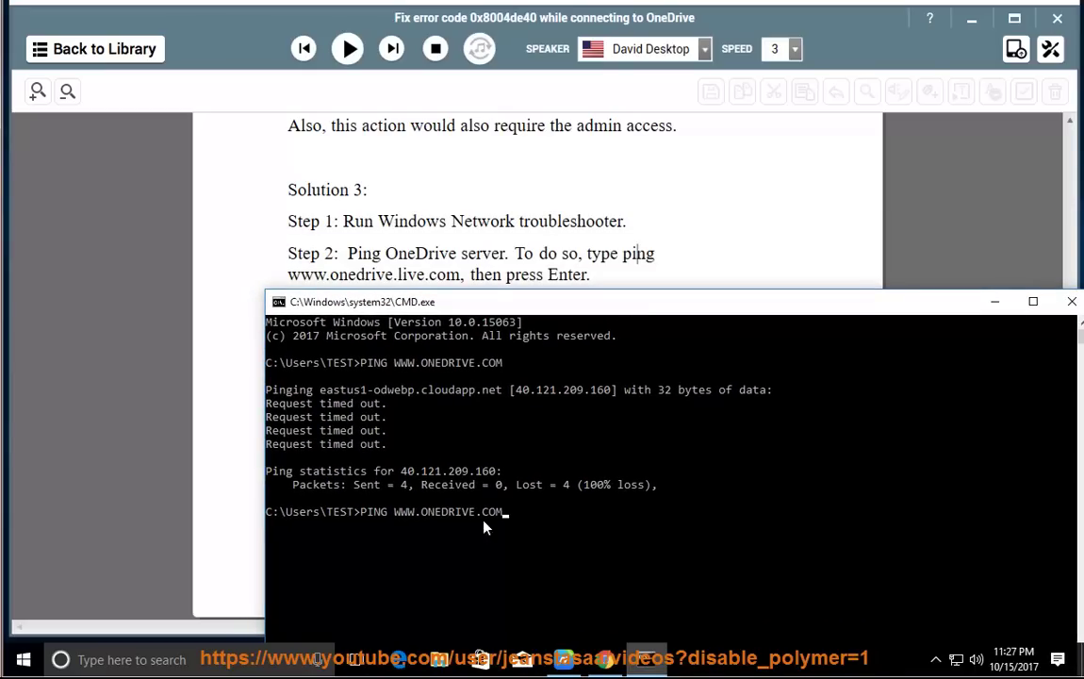
key("Left")
key("Left")
key("Left")
type(".LIVE")
key("Return")
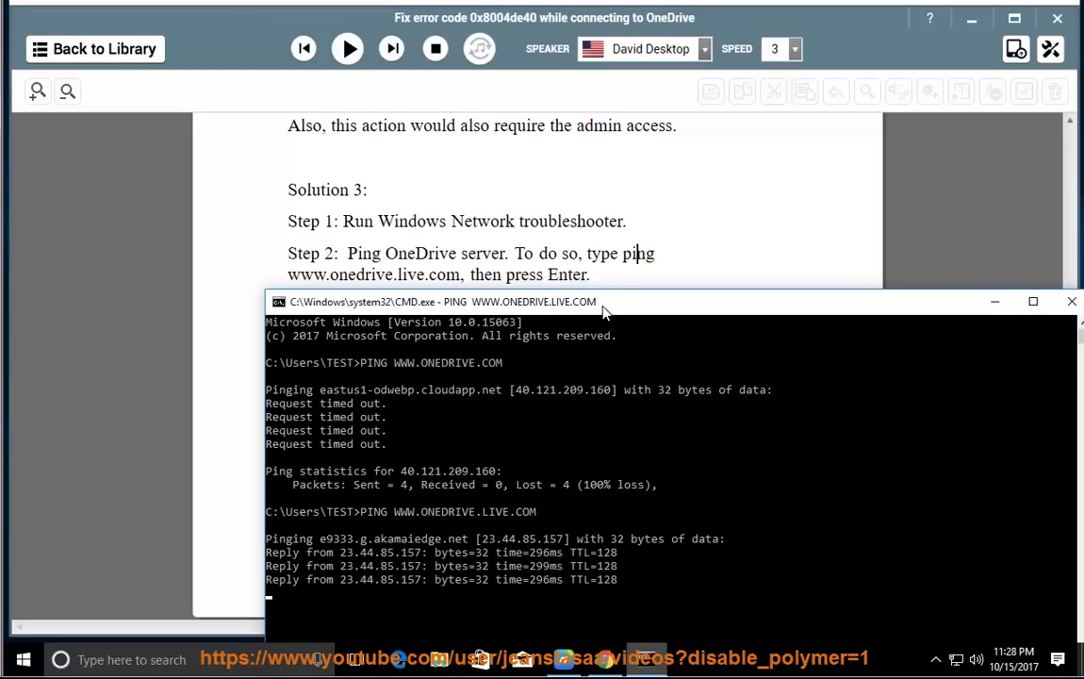
left_click_drag(603, 306, 688, 193)
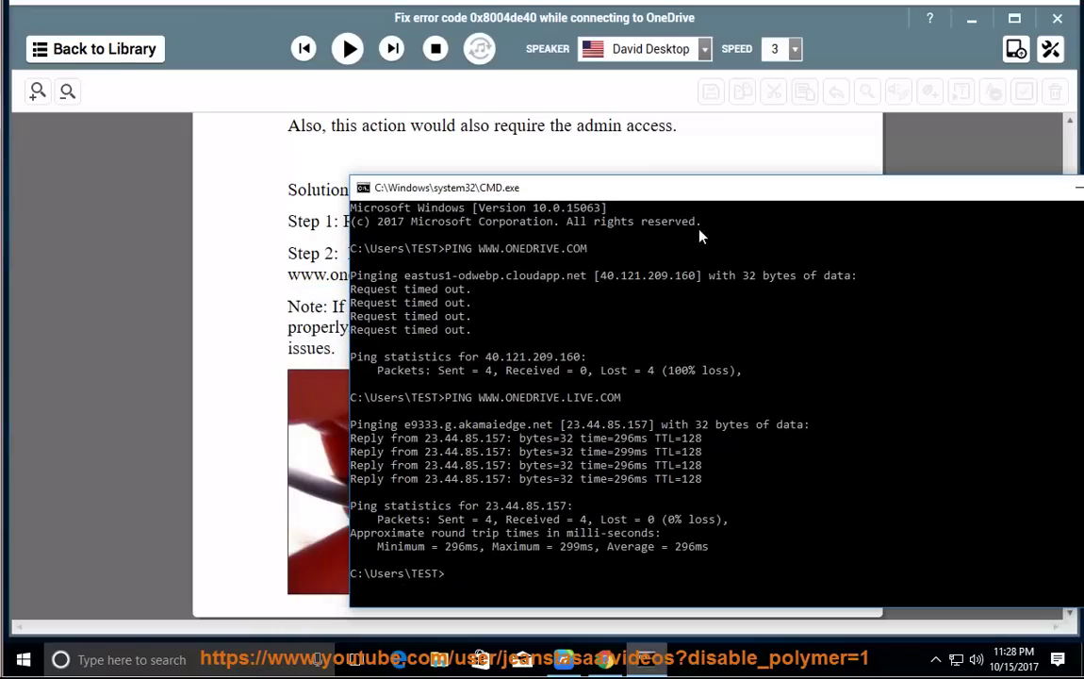
Close Command Prompt and read aloud the DNS flush and alternate DNS server (8.8.8.8 / 8.8.4.4) steps.
left_click(943, 169)
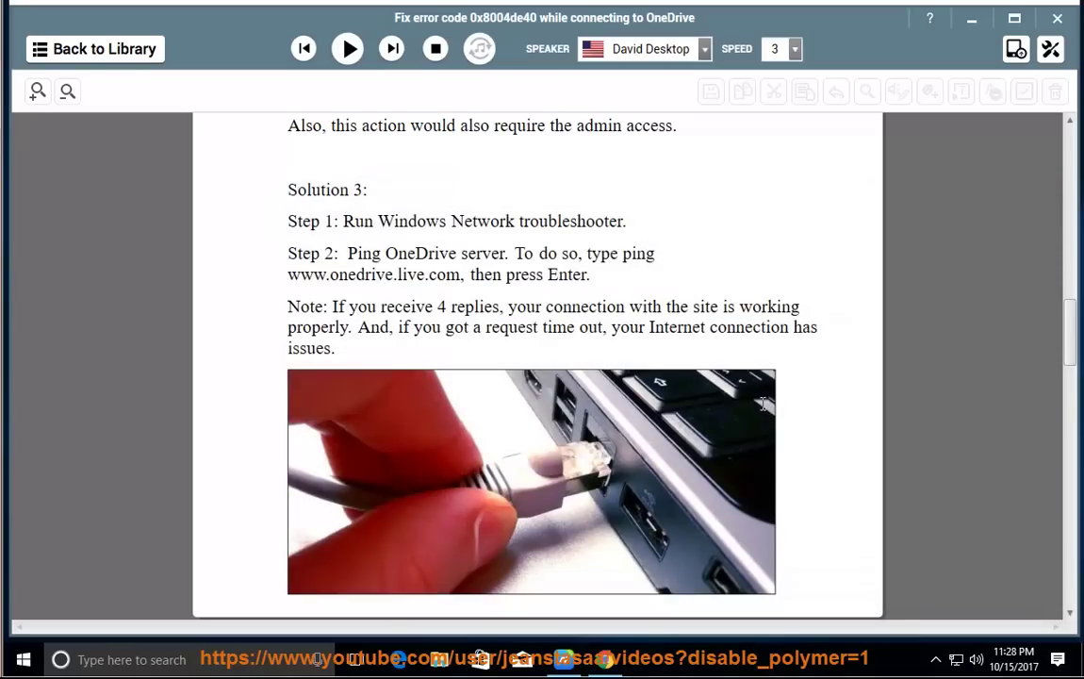
left_click(348, 48)
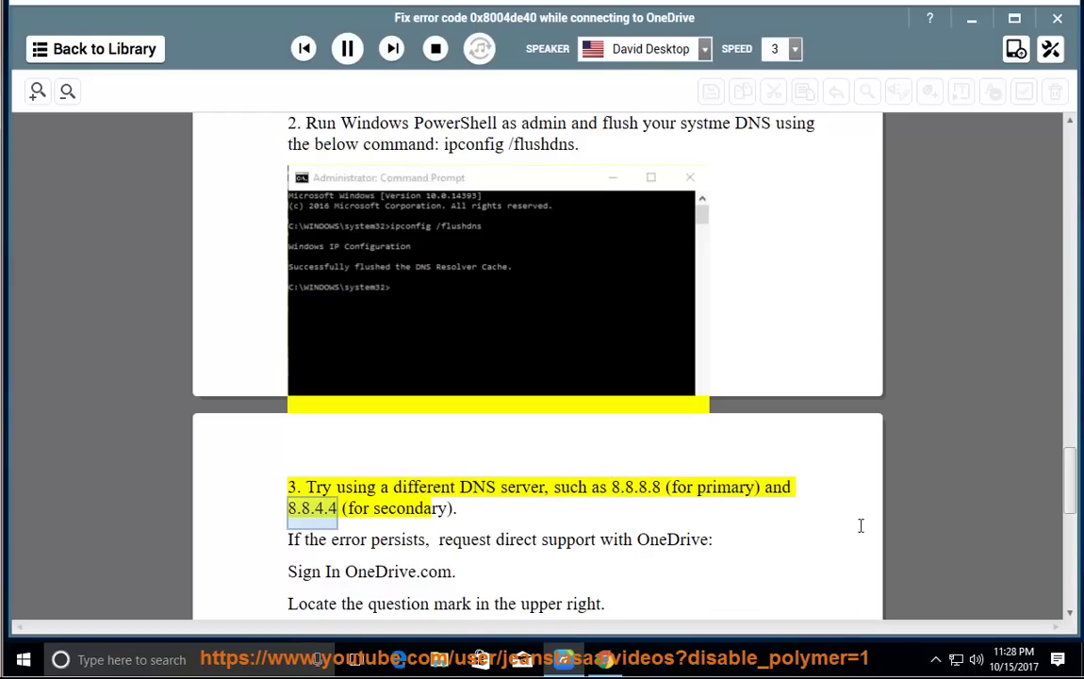
left_click(347, 48)
left_click_drag(665, 488, 345, 487)
Open the Internet Protocol Version 4 (TCP/IPv4) properties of the Ethernet0 connection.
right_click(954, 660)
left_click(940, 653)
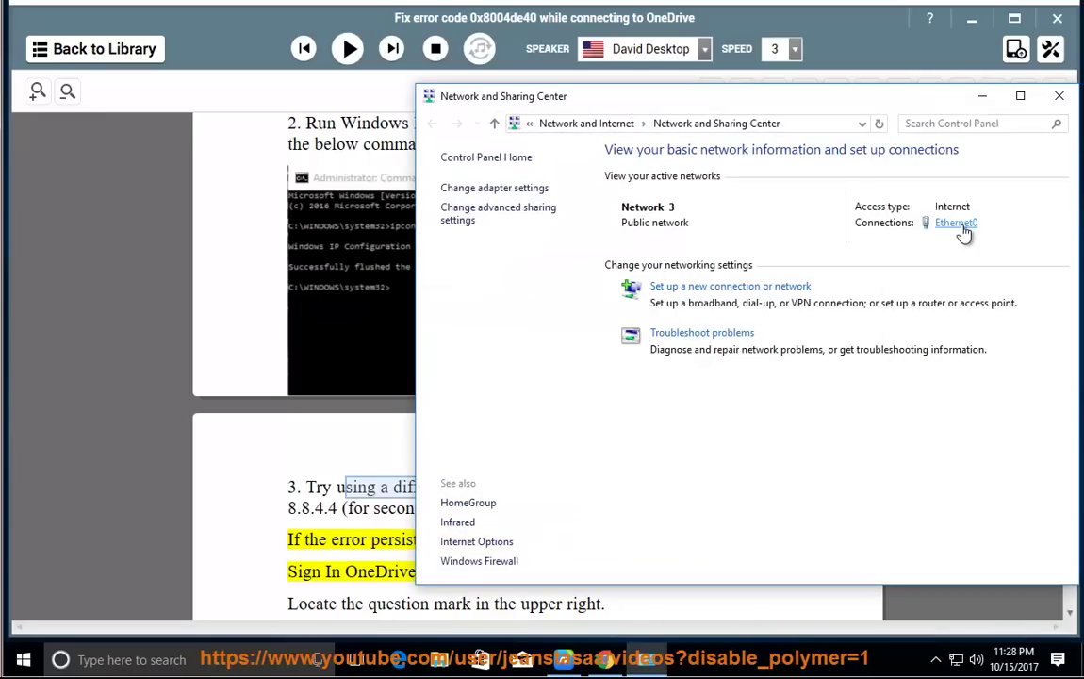
left_click(957, 226)
left_click(435, 476)
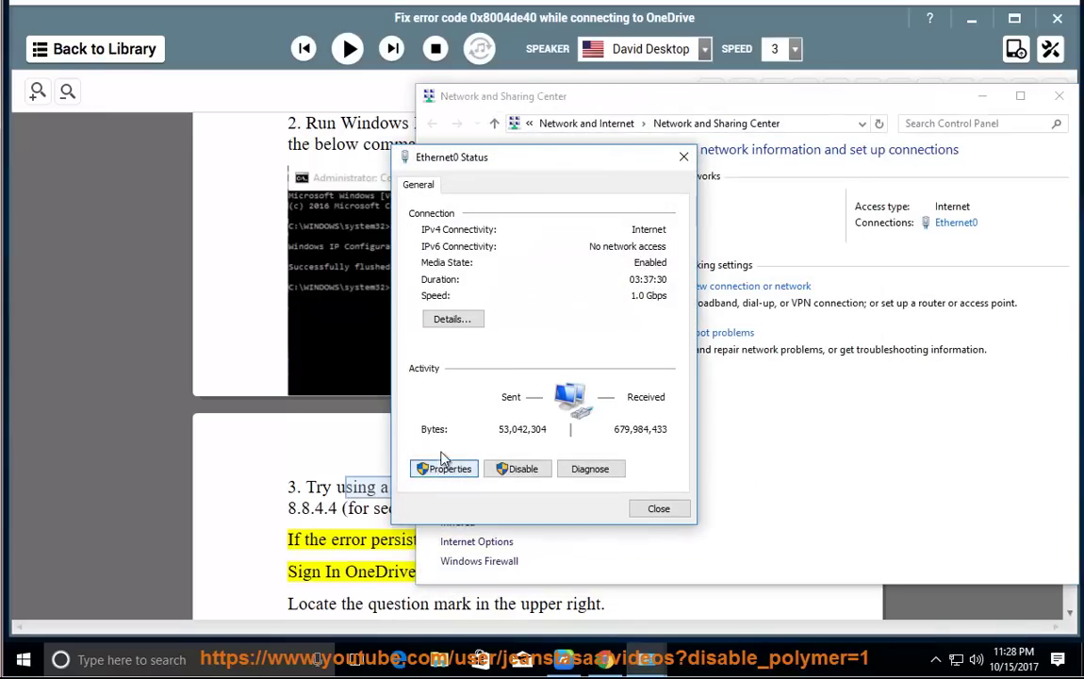
left_click_drag(486, 179, 796, 167)
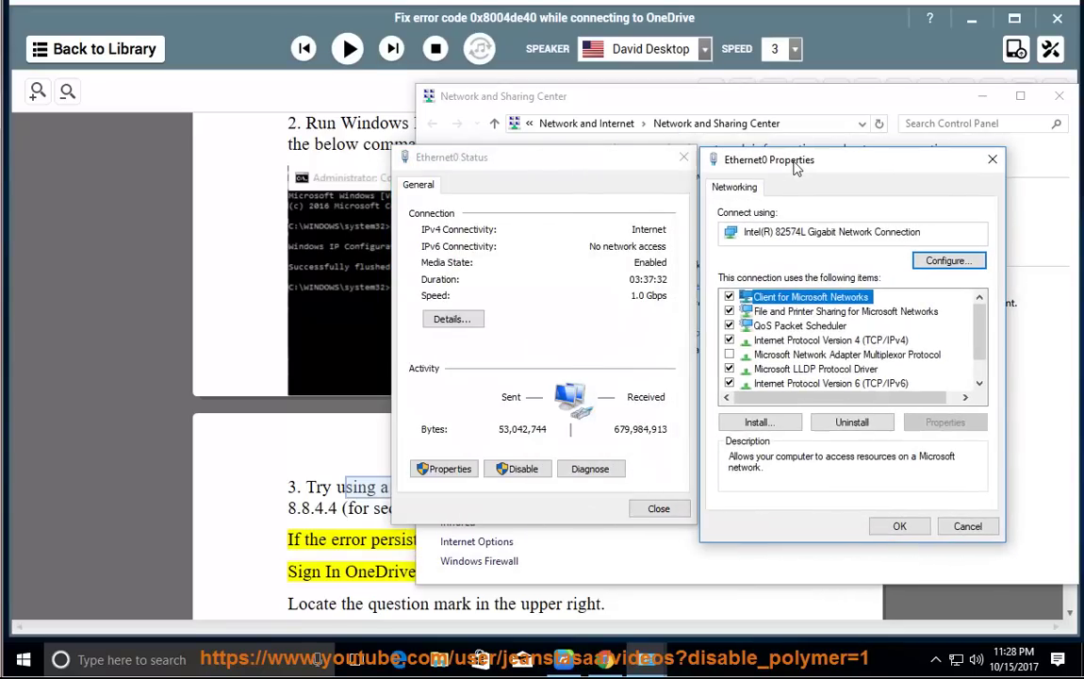
left_click(813, 341)
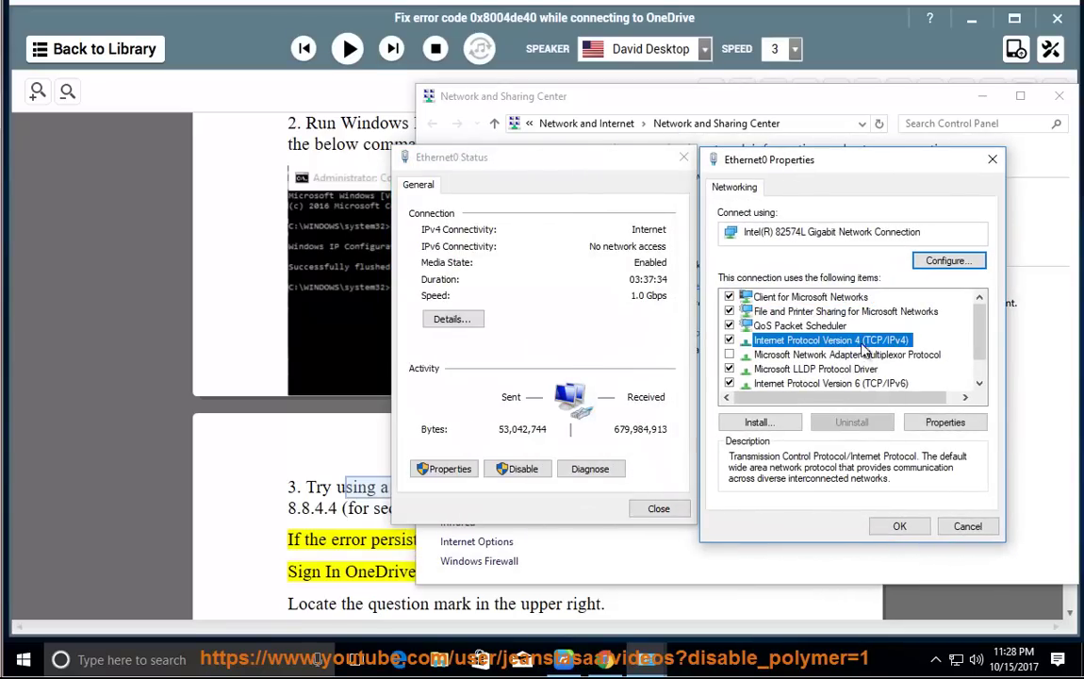
left_click(944, 421)
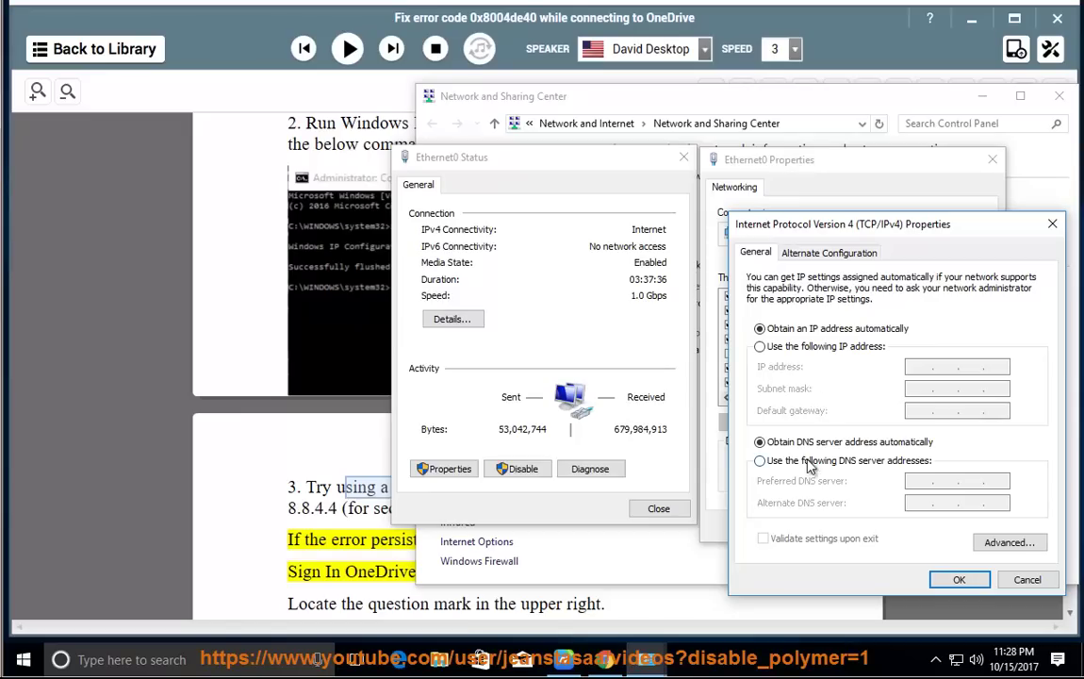
Set the DNS servers manually to 8.8.8.8 preferred and 8.8.4.4 alternate, then close the IPv4 and Ethernet0 properties dialogs.
left_click(760, 460)
left_click(912, 480)
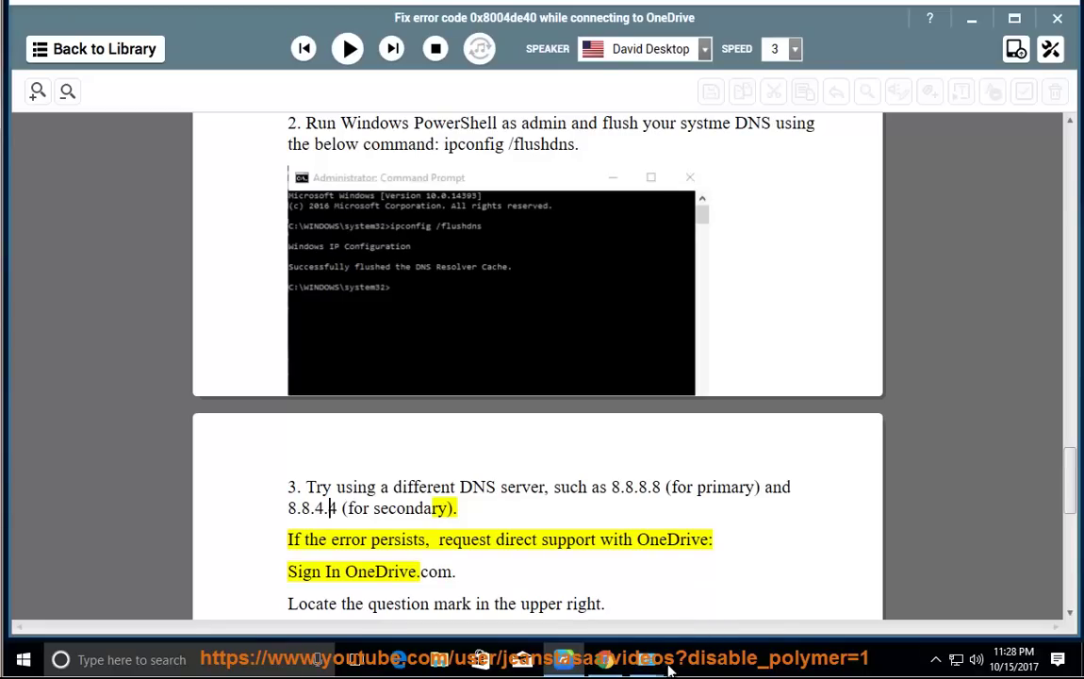
mouse_move(668, 667)
left_click(660, 566)
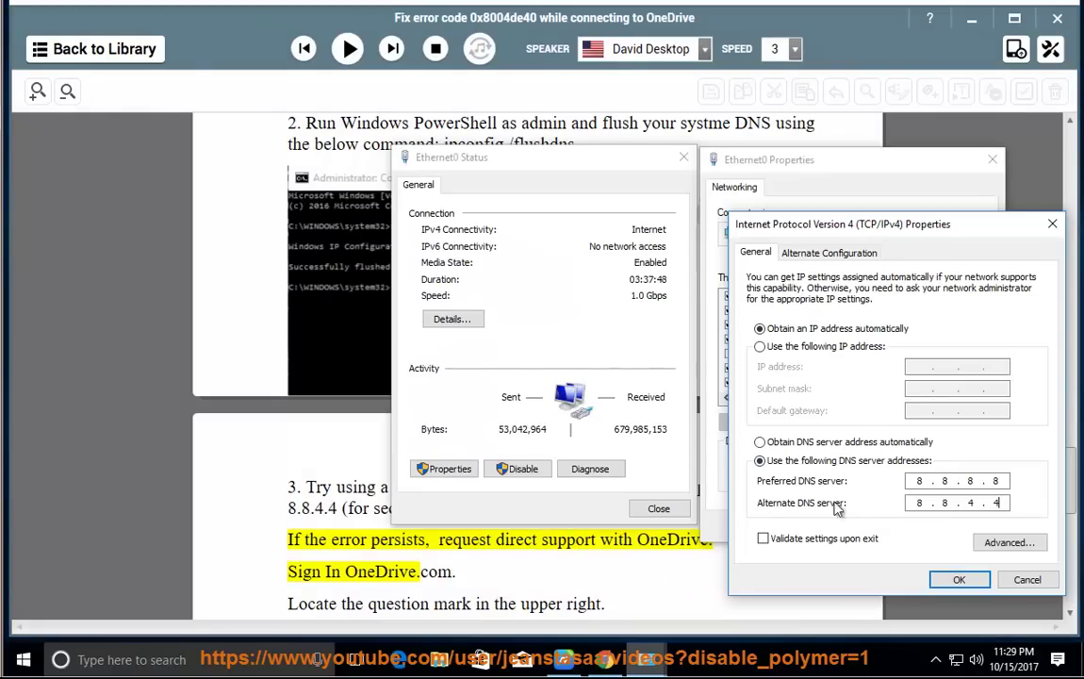
left_click(1027, 579)
left_click(959, 522)
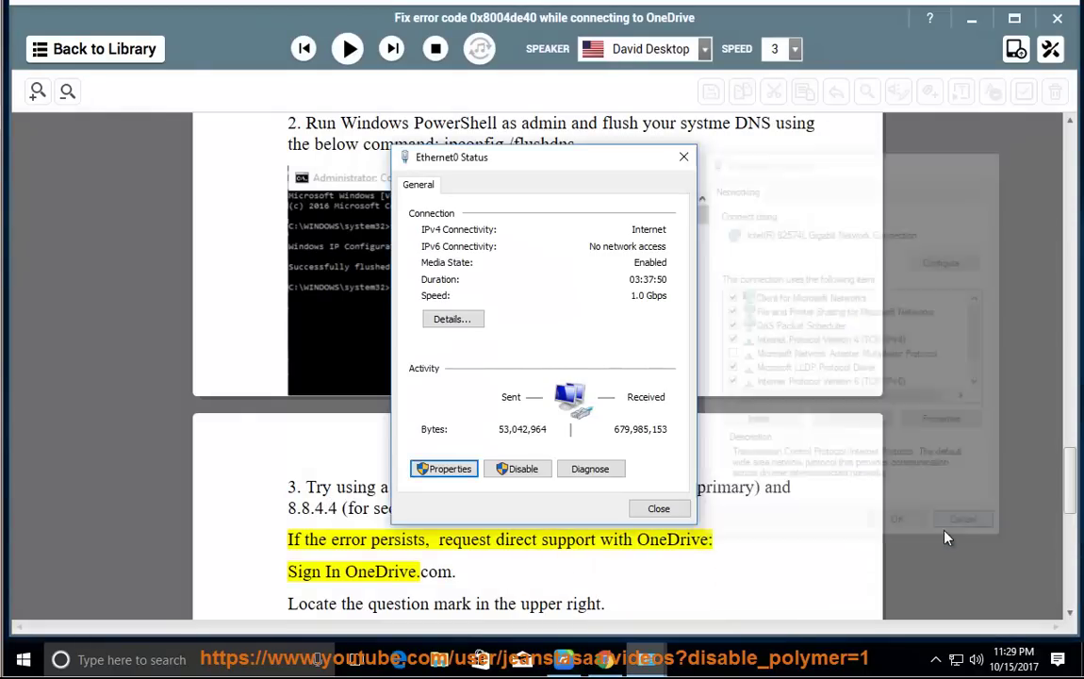
Close the Ethernet0 Status window and scroll the guide back to the top after the final support step is read.
left_click(659, 509)
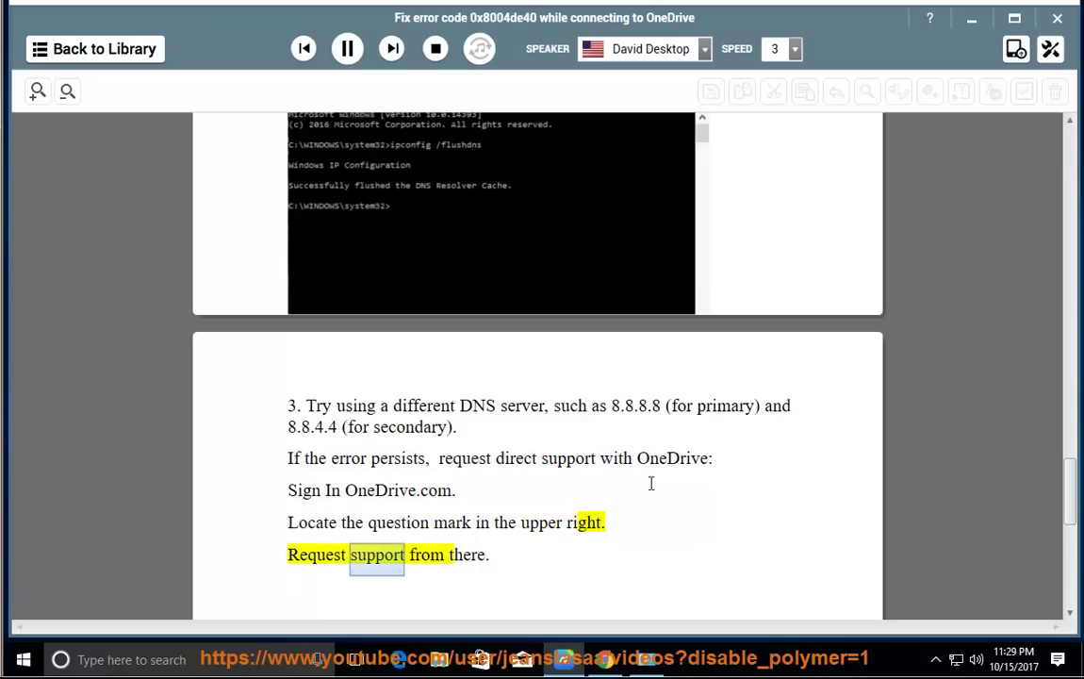
left_click_drag(1065, 493, 1067, 141)
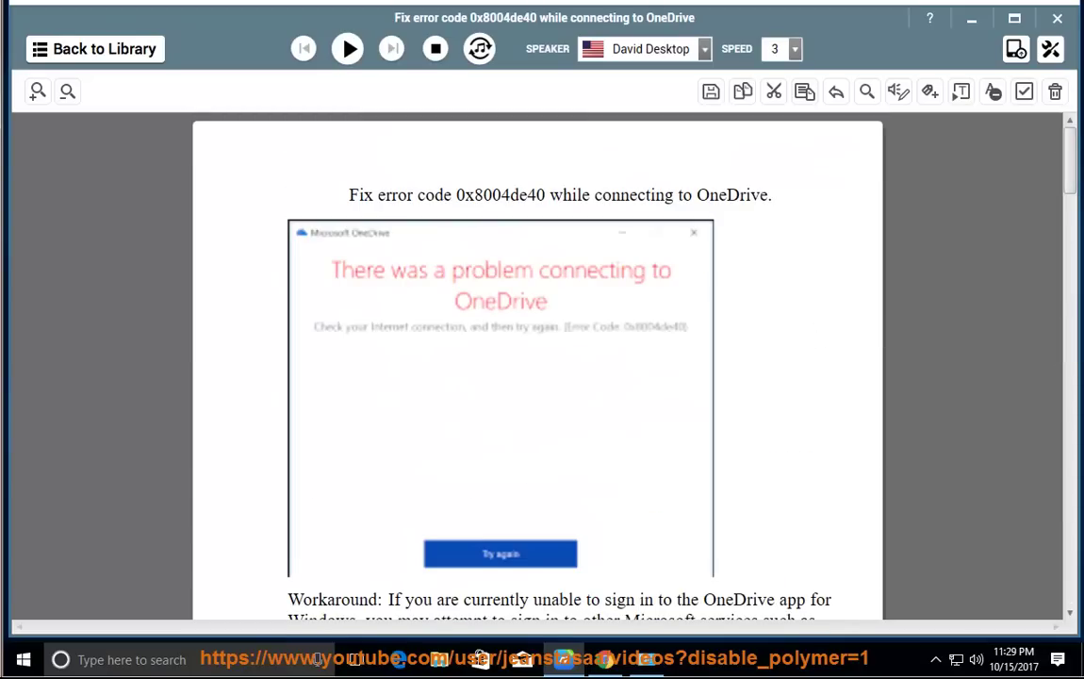